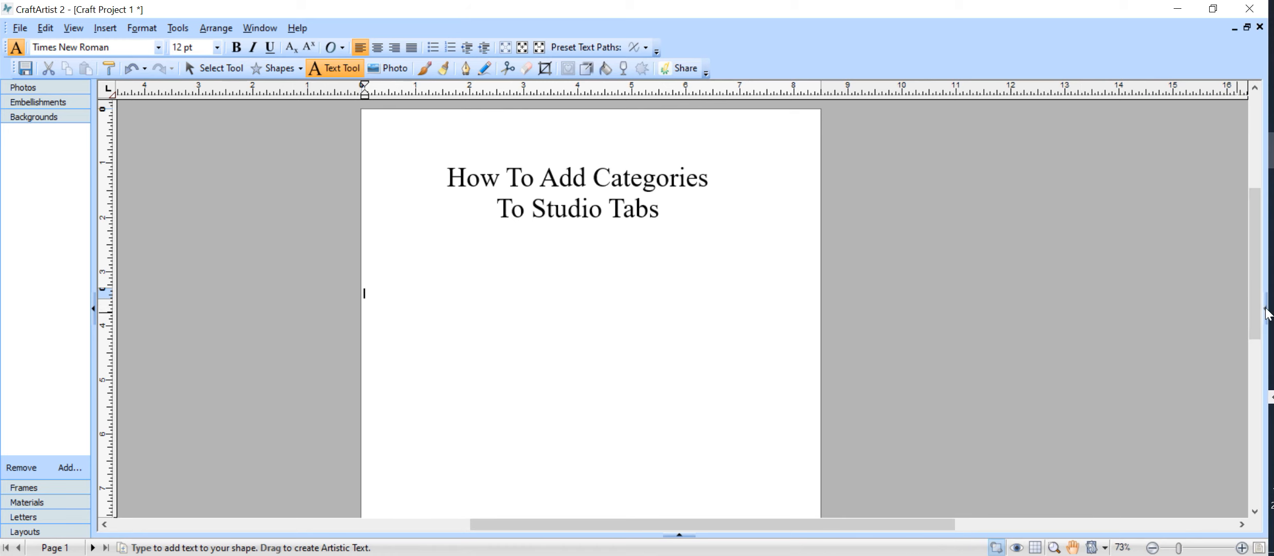
Expand the collapsed studio tabs panel on the right edge of the workspace
click(1267, 309)
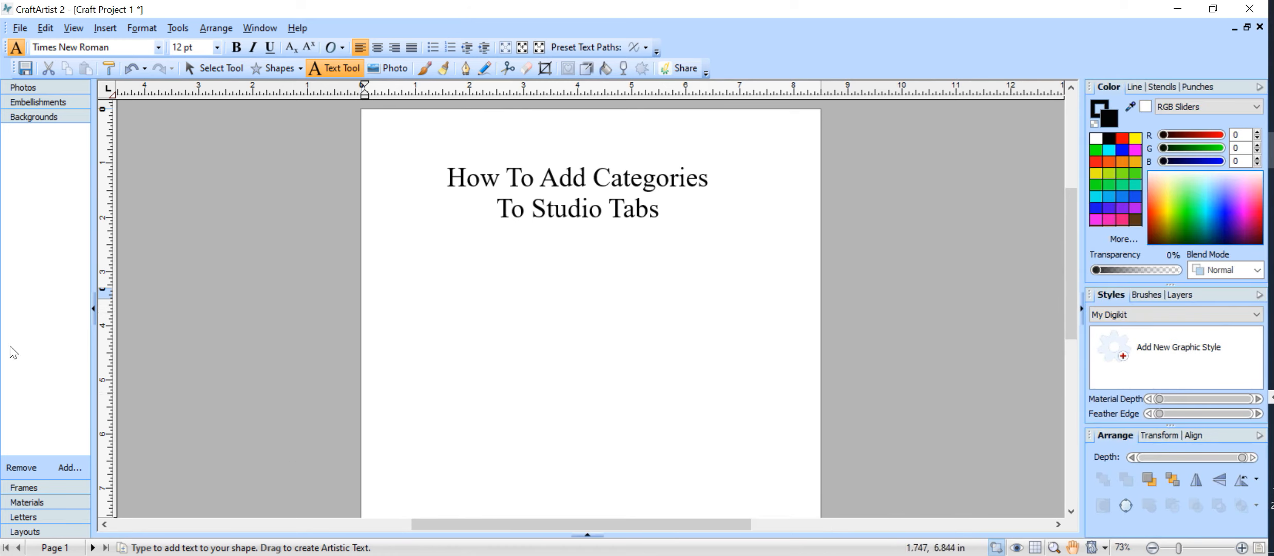
click(80, 28)
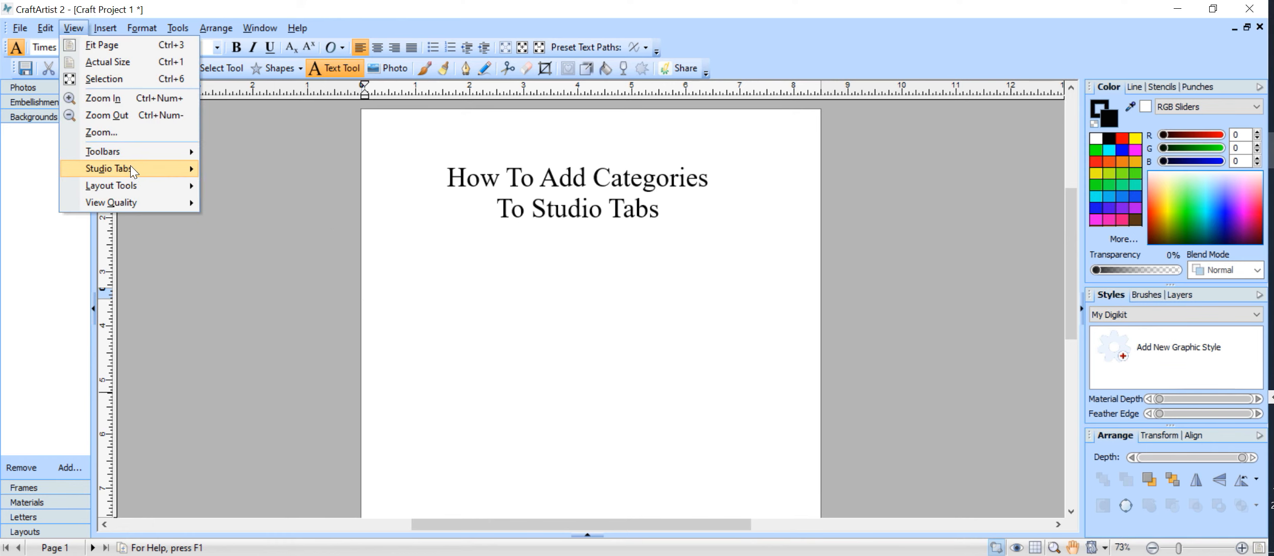
Review the View > Studio Tabs toggles without changing them, then switch to the Select Tool
mouse_move(132, 169)
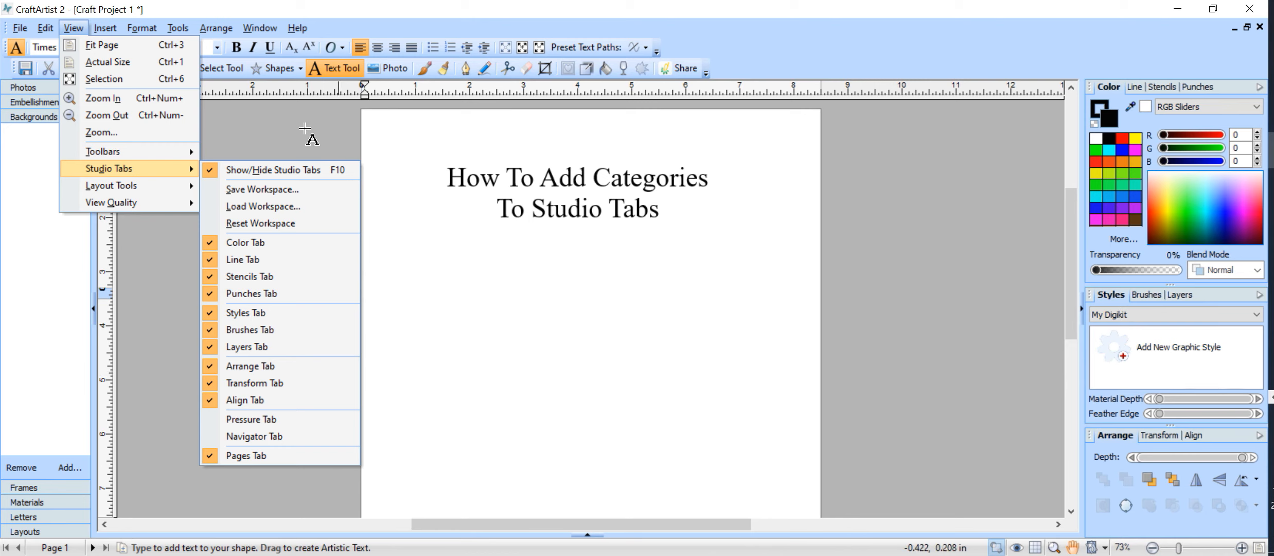
click(231, 116)
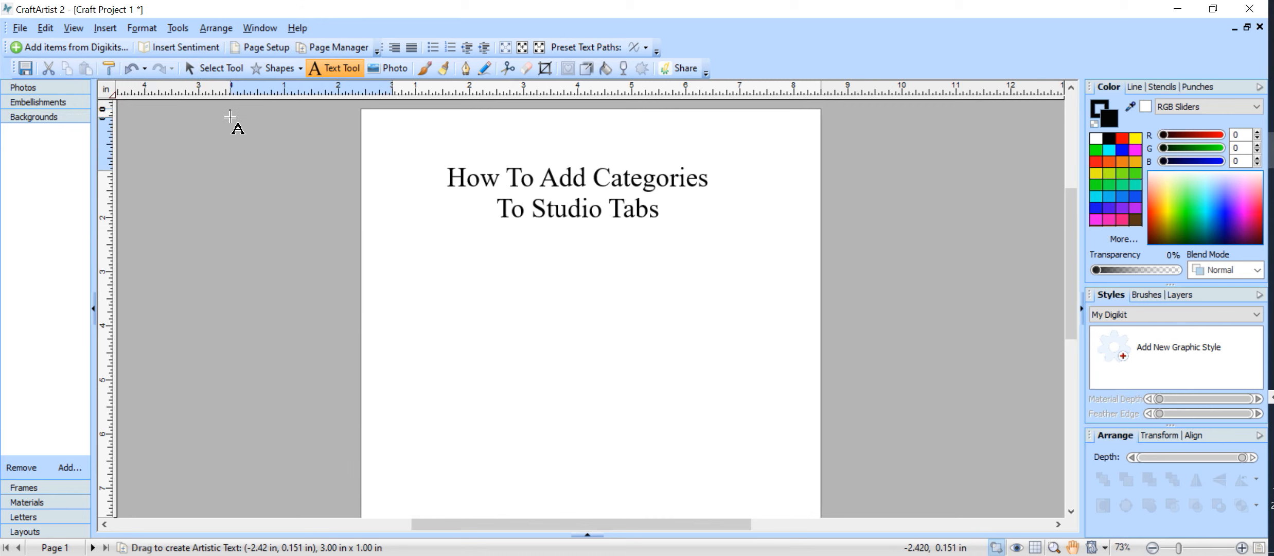
click(218, 72)
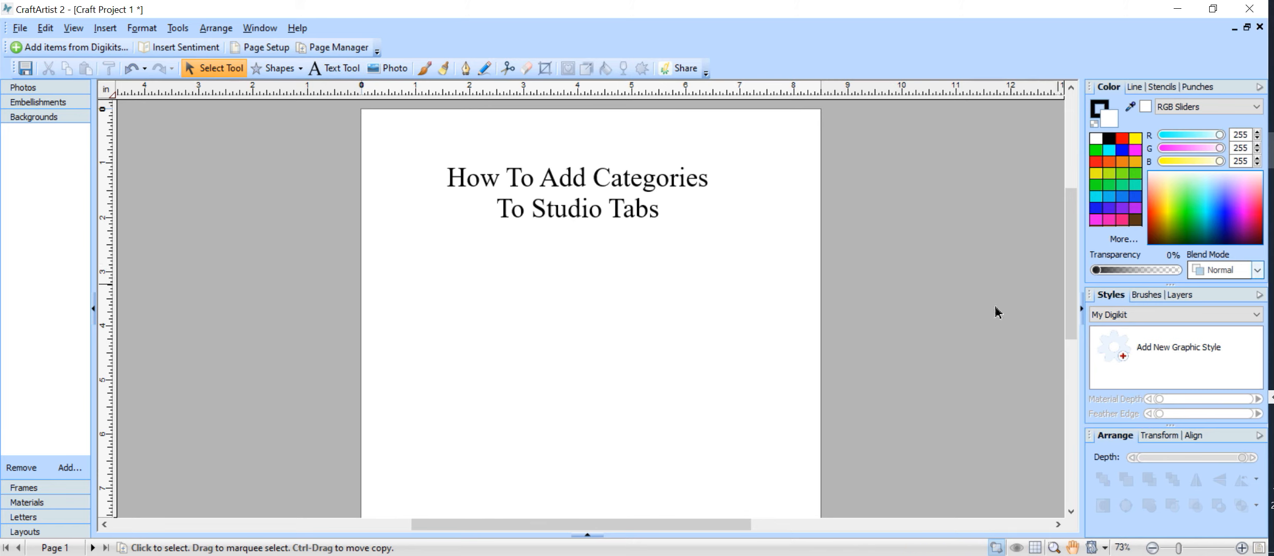
Float the Stencils, Punches, Styles and Brushes tabs as separate panels across the page
click(1166, 88)
drag(1156, 88, 220, 244)
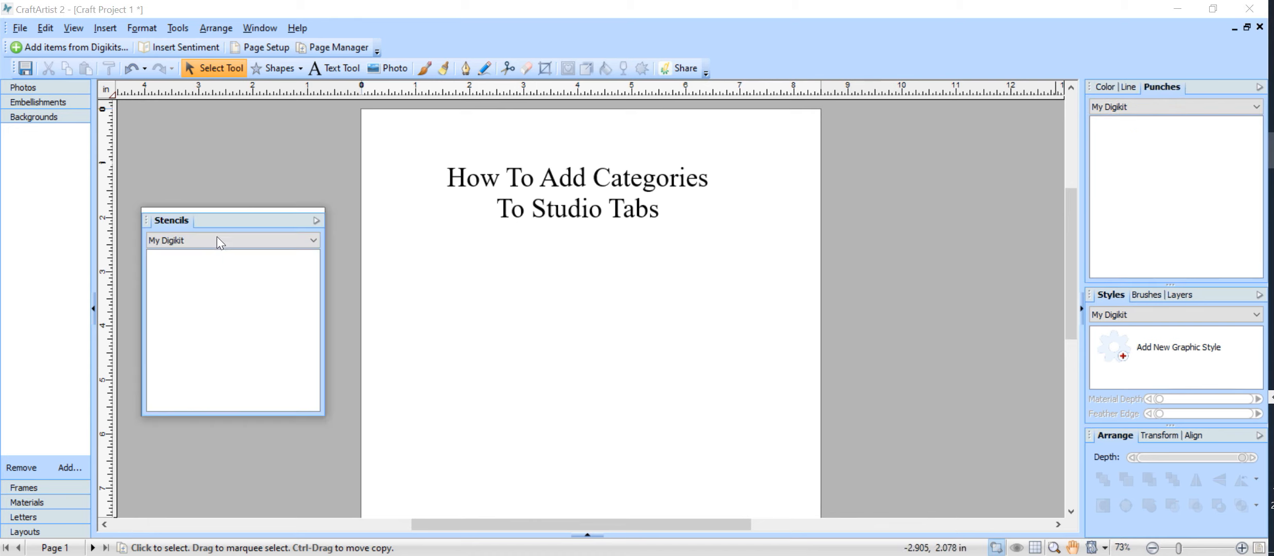
drag(1154, 88, 416, 220)
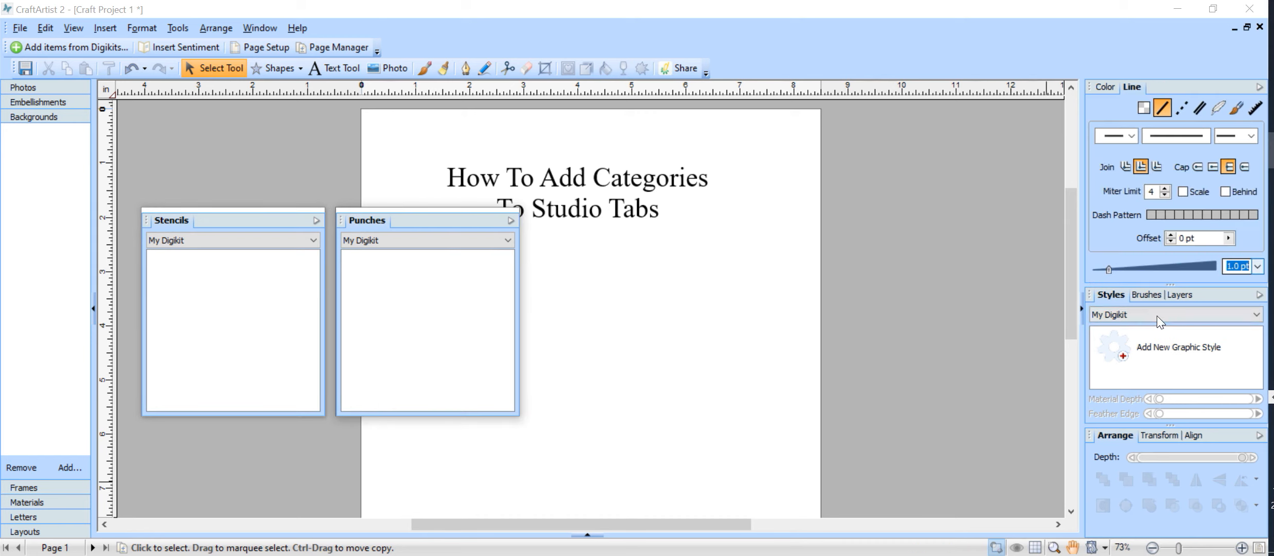
mouse_move(1106, 298)
mouse_down()
mouse_move(1070, 319)
mouse_move(643, 279)
mouse_move(668, 302)
mouse_move(546, 201)
mouse_move(542, 219)
mouse_up()
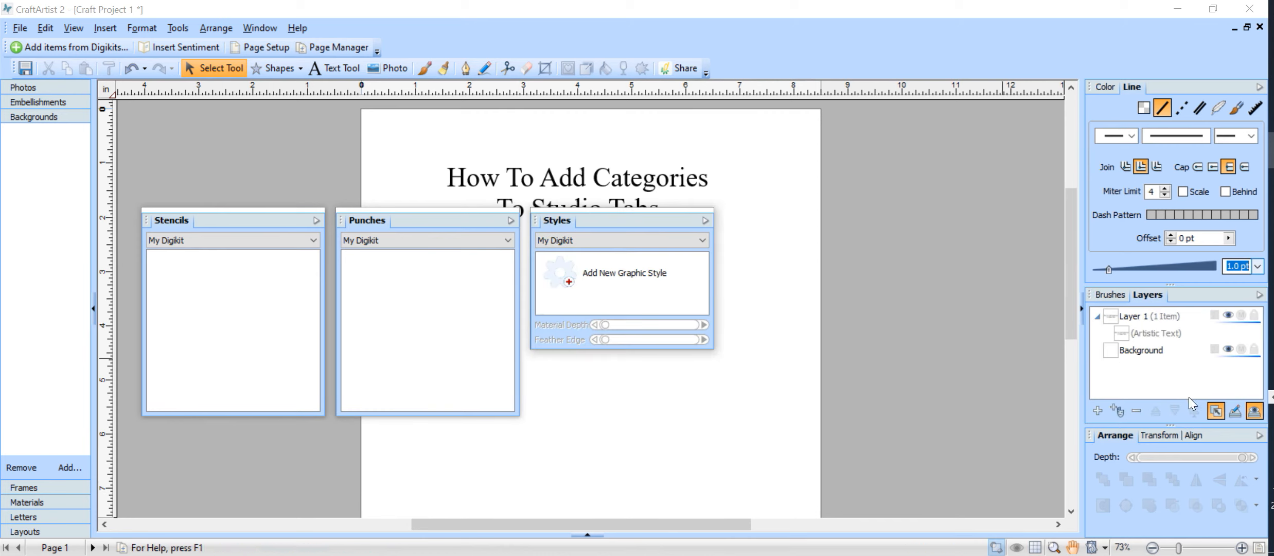
click(1110, 296)
mouse_move(1108, 292)
mouse_down()
mouse_move(1022, 324)
mouse_move(797, 263)
mouse_move(751, 202)
mouse_up()
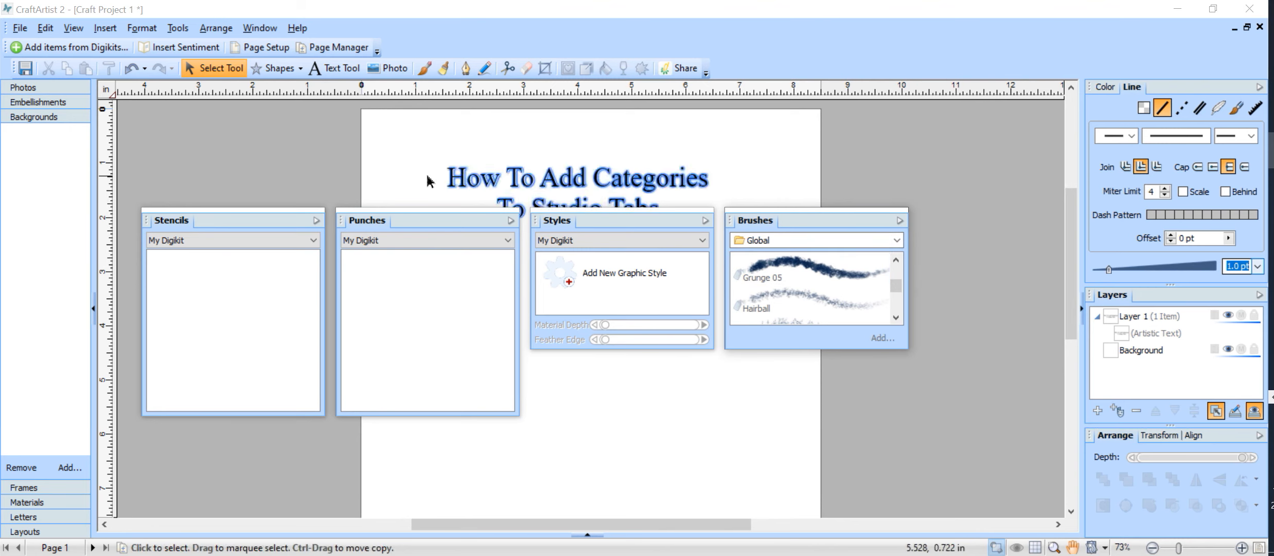
click(301, 72)
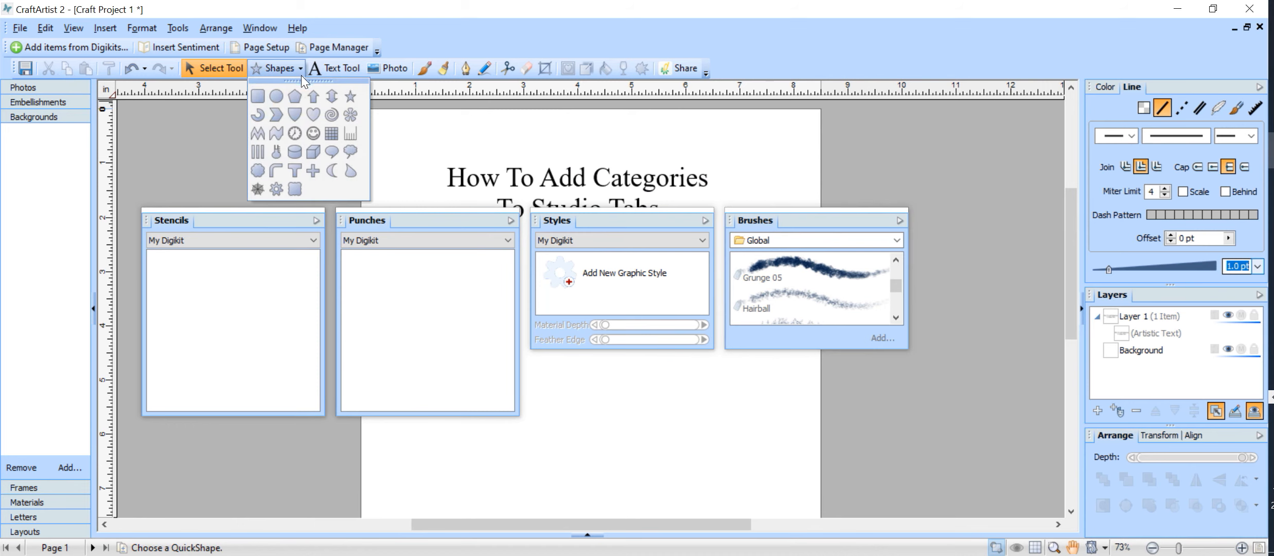
Draw a Quick Star near the bottom of the page and fill it blue (RGB 19, 127, 235)
click(348, 99)
drag(644, 401, 765, 502)
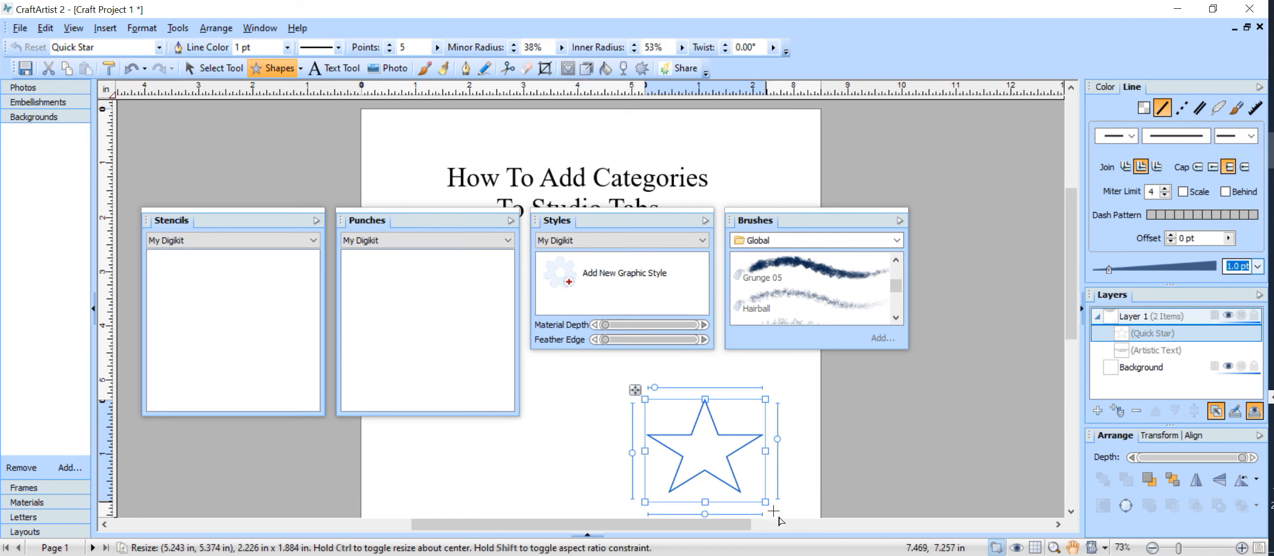
click(1108, 91)
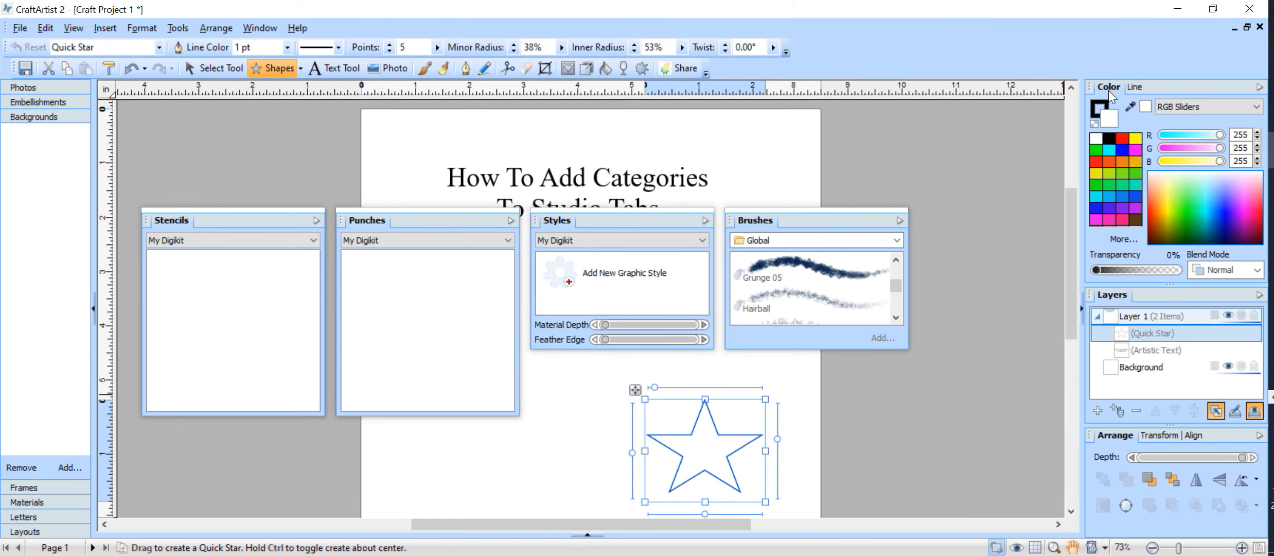
click(1124, 199)
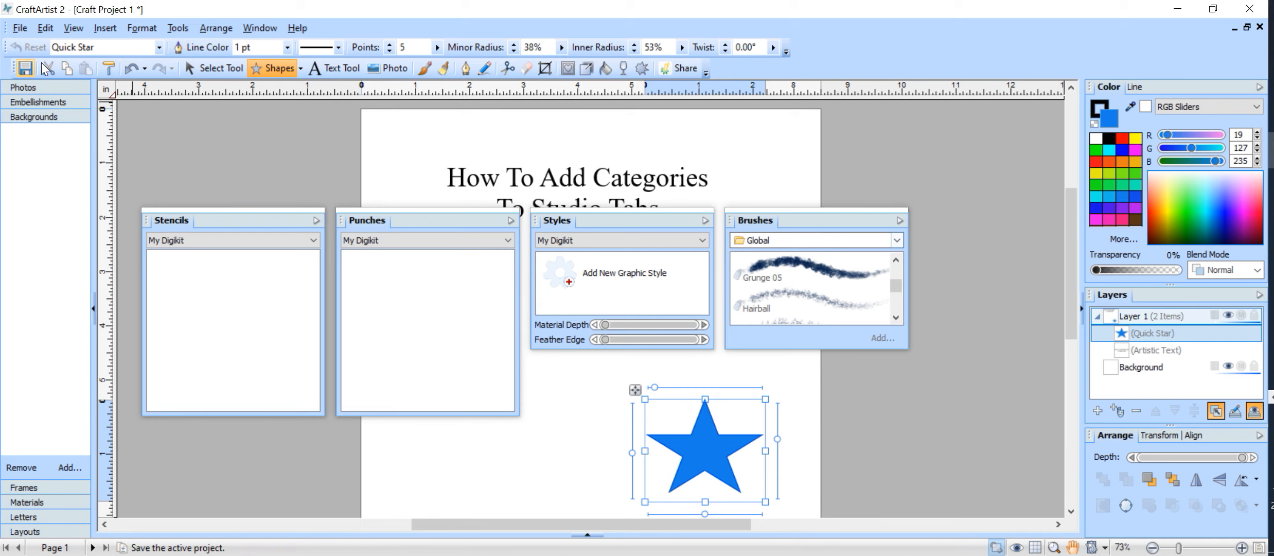
click(194, 61)
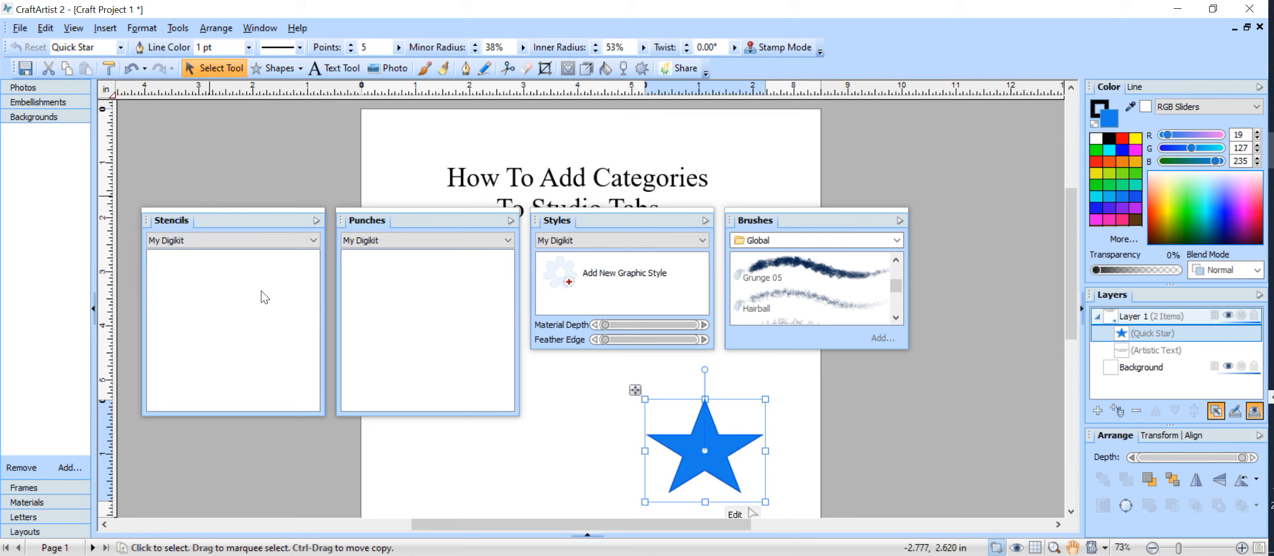
Add a new category named TUTORIAL from the Stencils panel's right-click menu
right_click(244, 313)
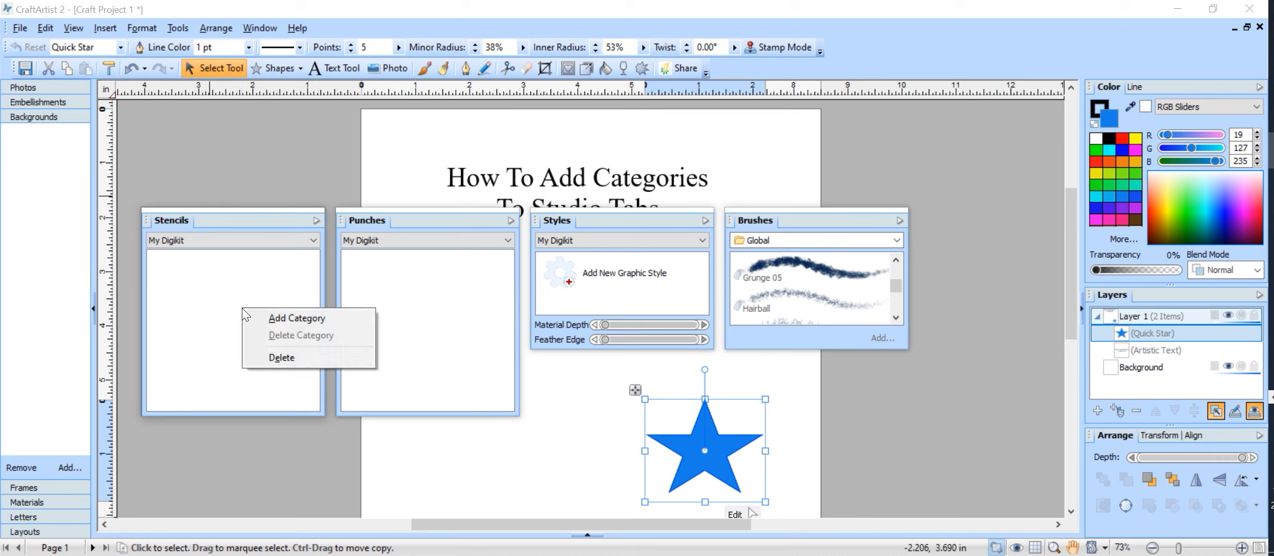
click(321, 316)
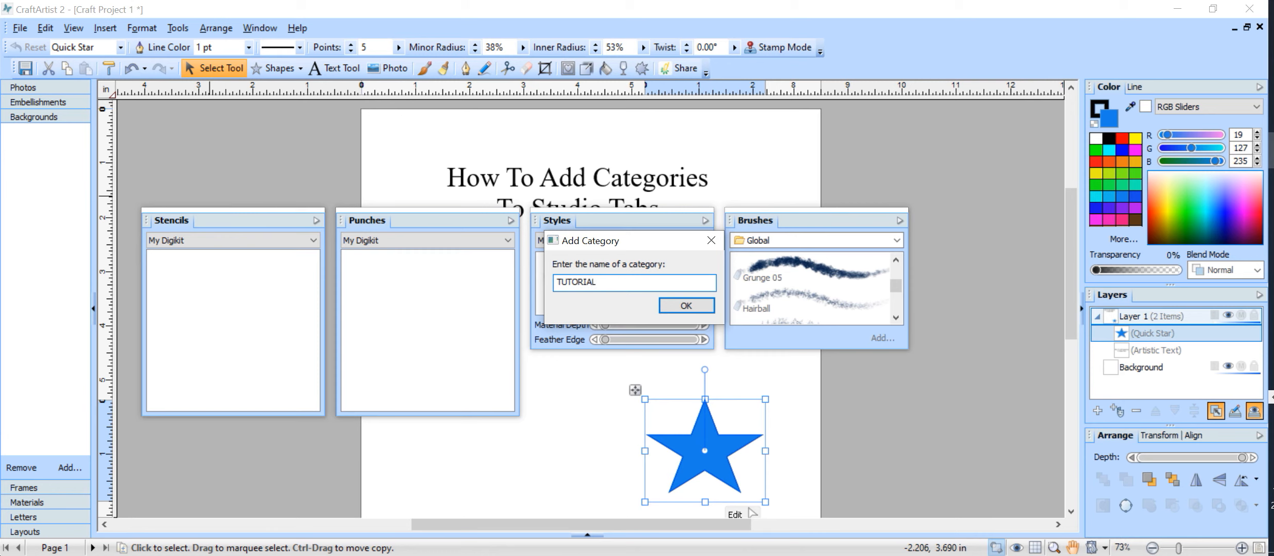
click(672, 307)
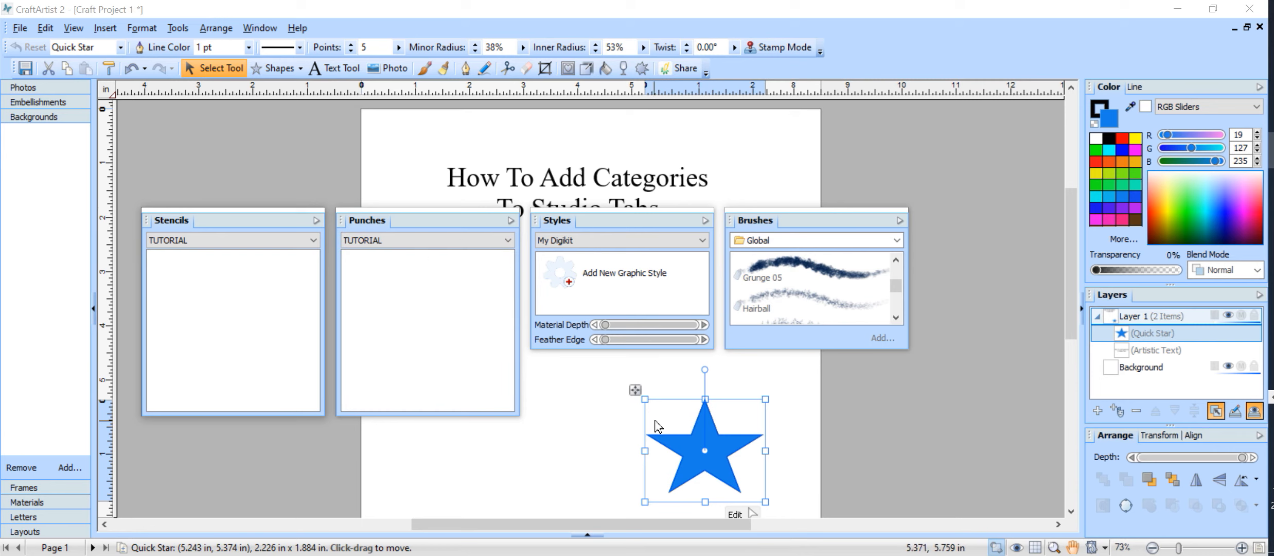
Add the star to the Punches panel, then browse the Creatures and TUTORIAL stencil categories
drag(688, 451, 453, 386)
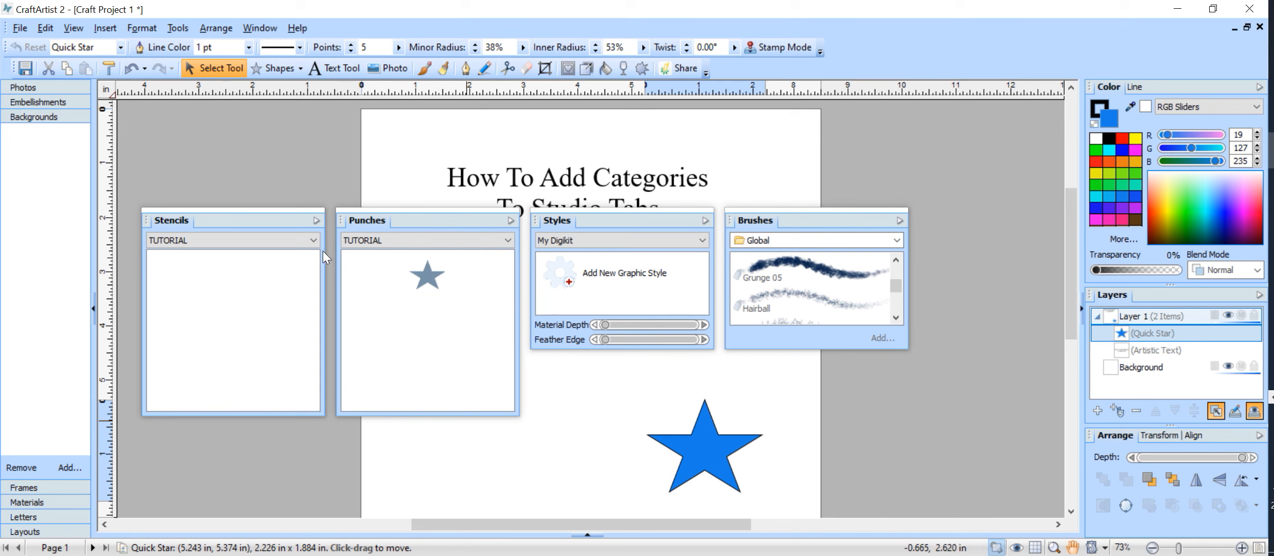
click(313, 238)
click(293, 315)
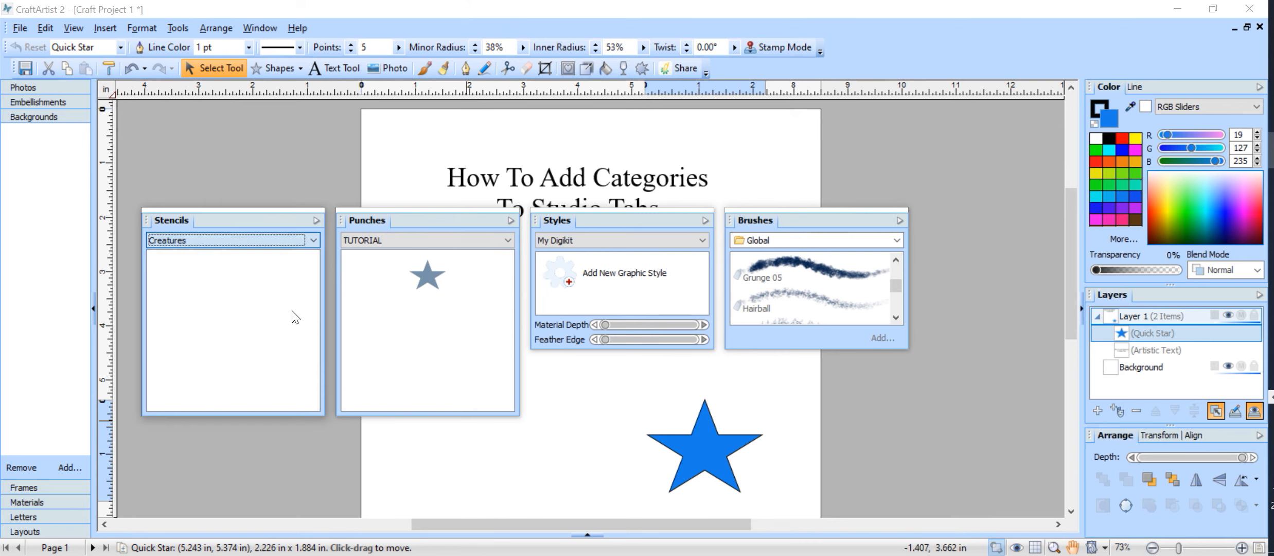
click(315, 239)
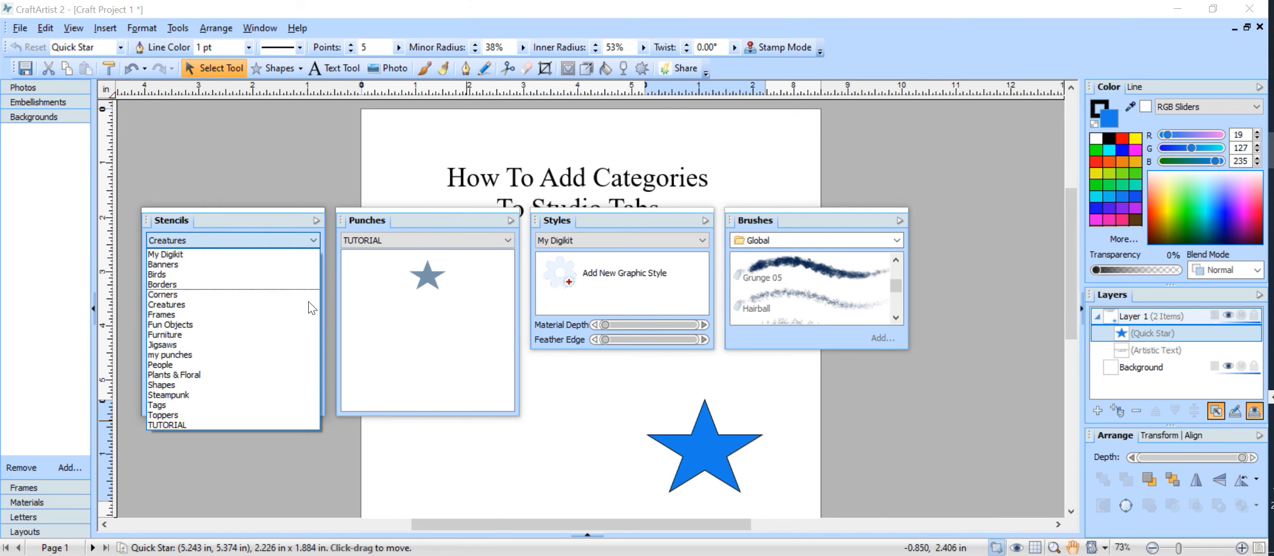
click(303, 426)
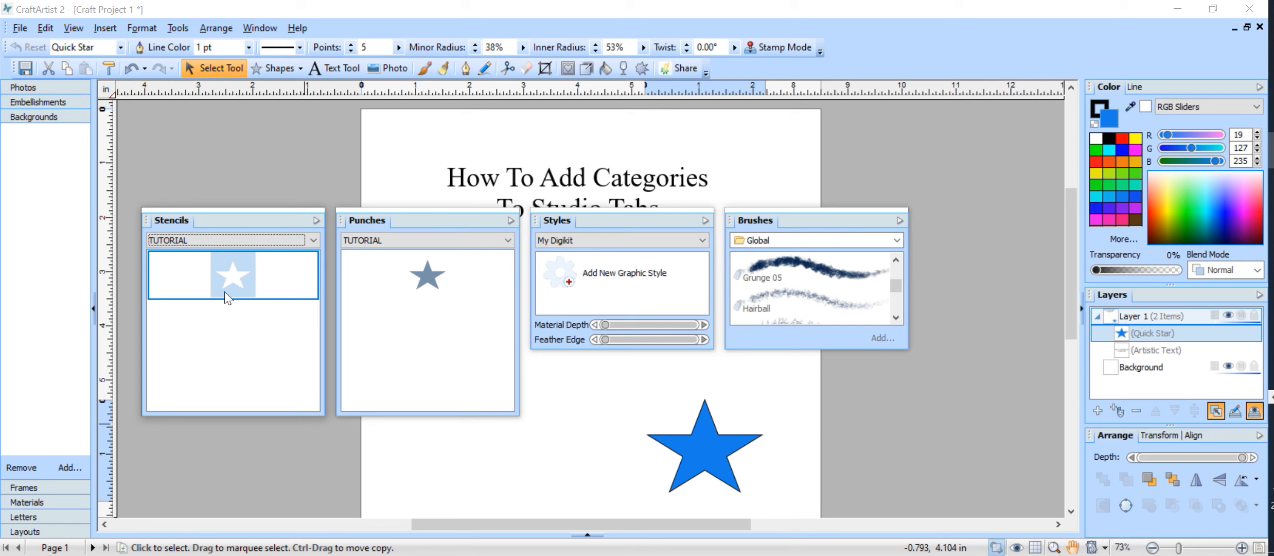
Switch Stencils to My Digikit and add the blue star there as a stencil
click(309, 239)
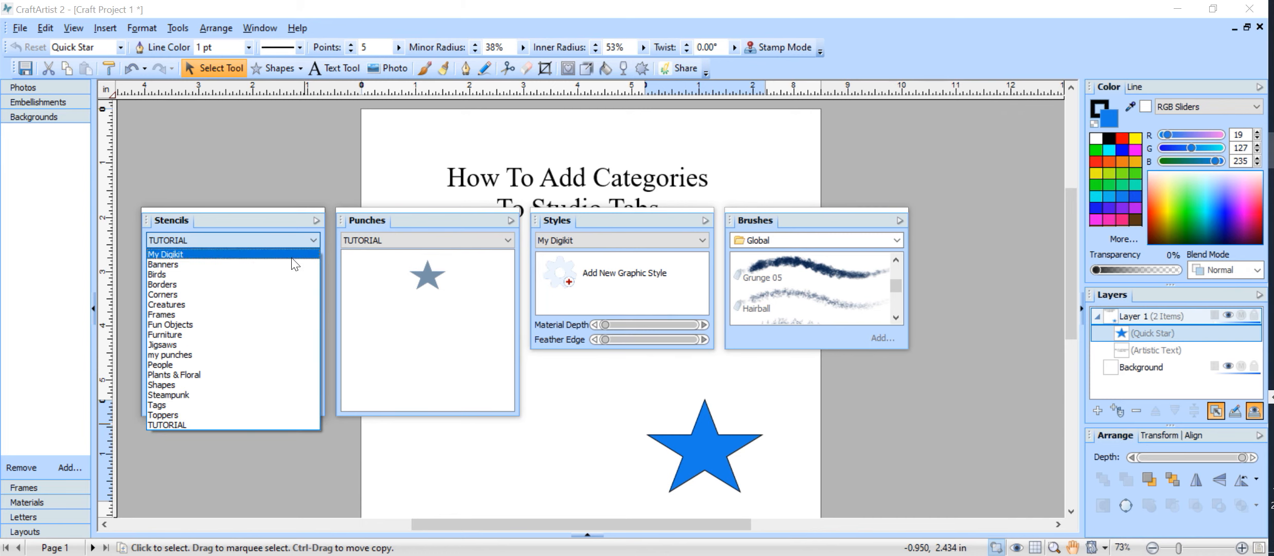
click(292, 255)
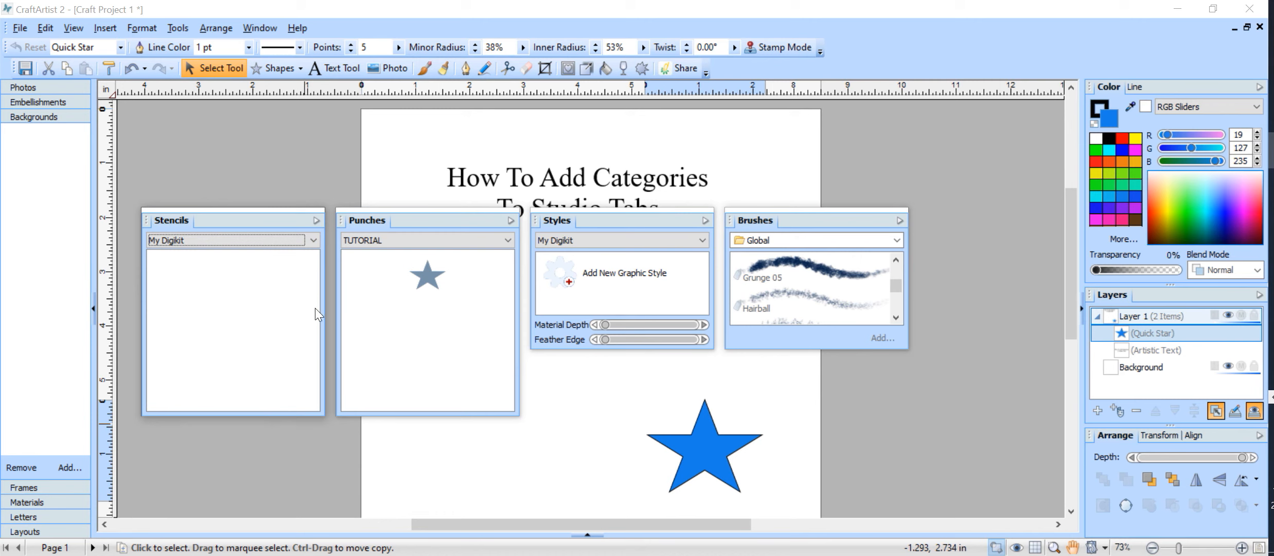
click(729, 455)
drag(526, 446, 311, 379)
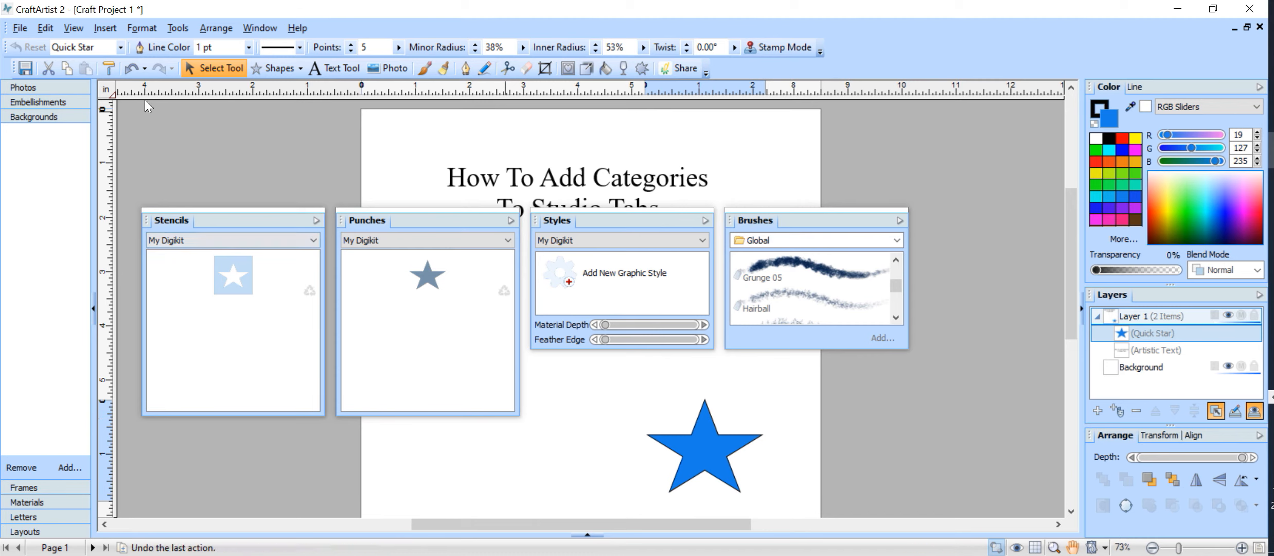
Open Digikit Creator to check the star under Stencils/Punches, then close it
click(173, 29)
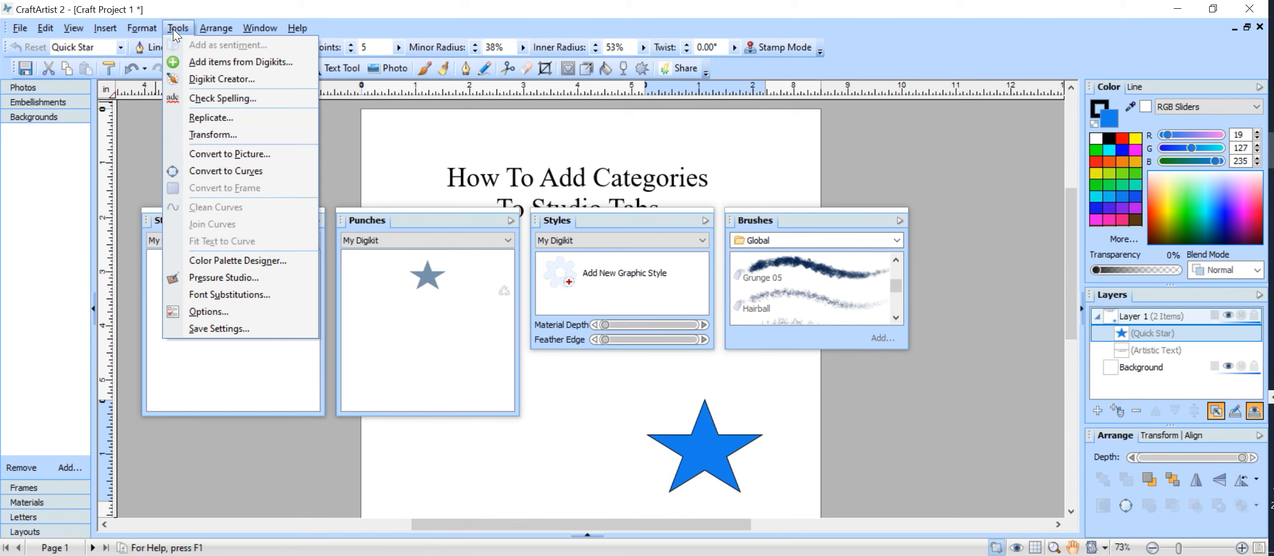
click(198, 78)
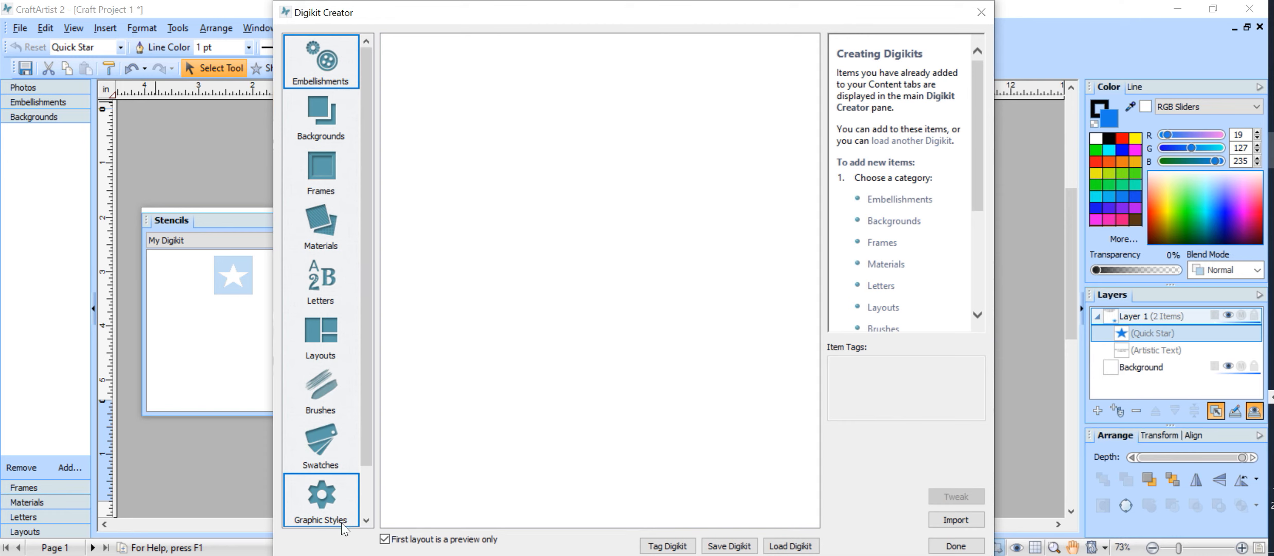
drag(369, 443, 364, 535)
click(312, 496)
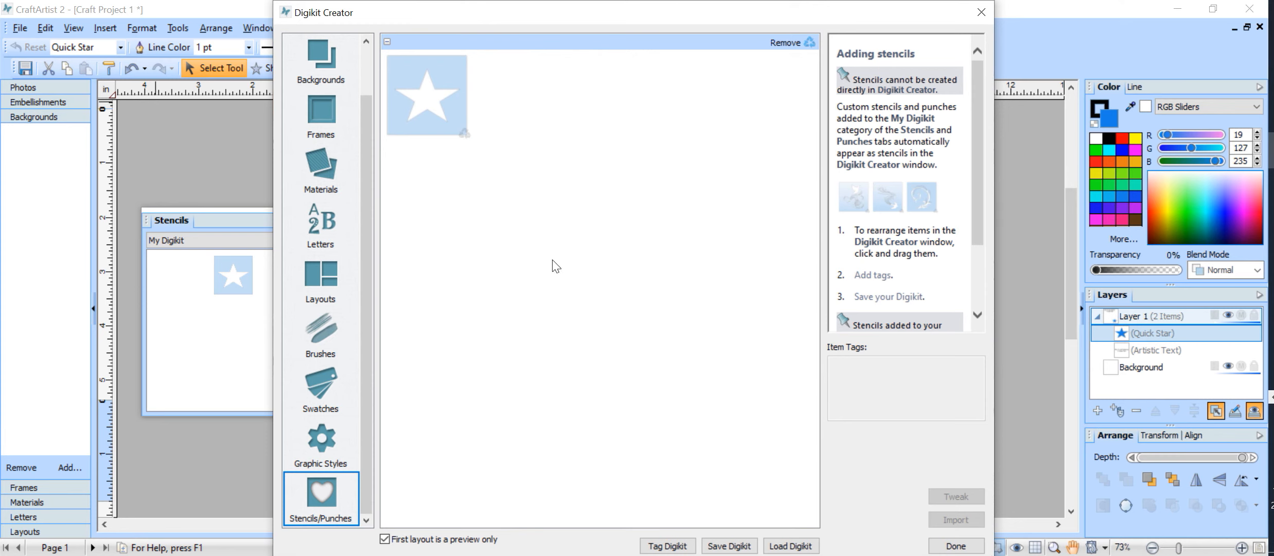
click(980, 13)
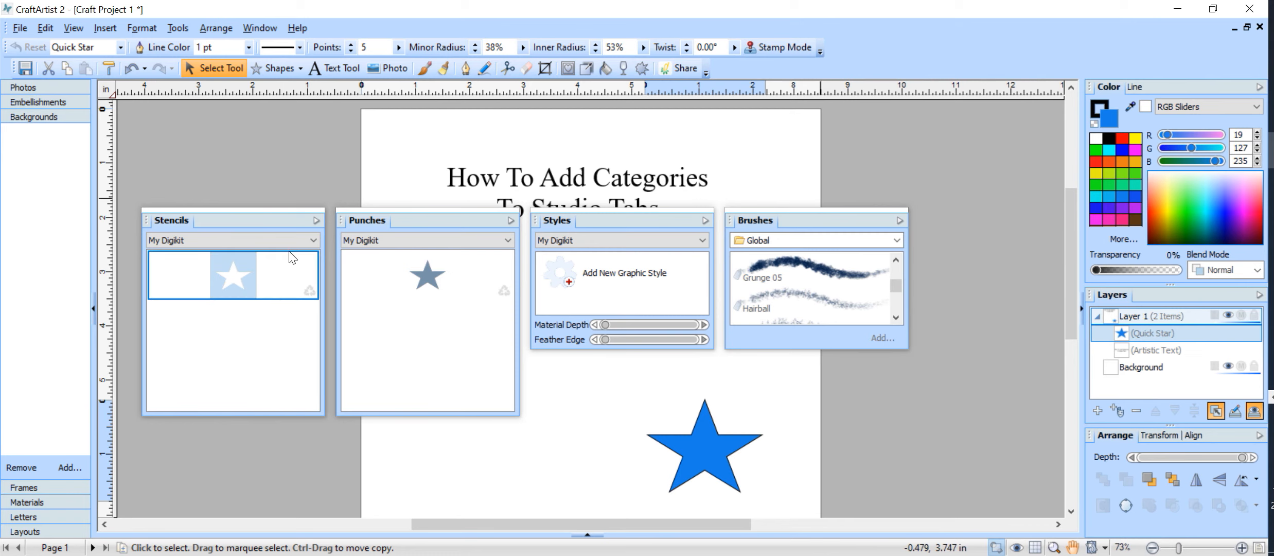
Browse the People stencils, then show the TUTORIAL stencil category holding the star
click(314, 239)
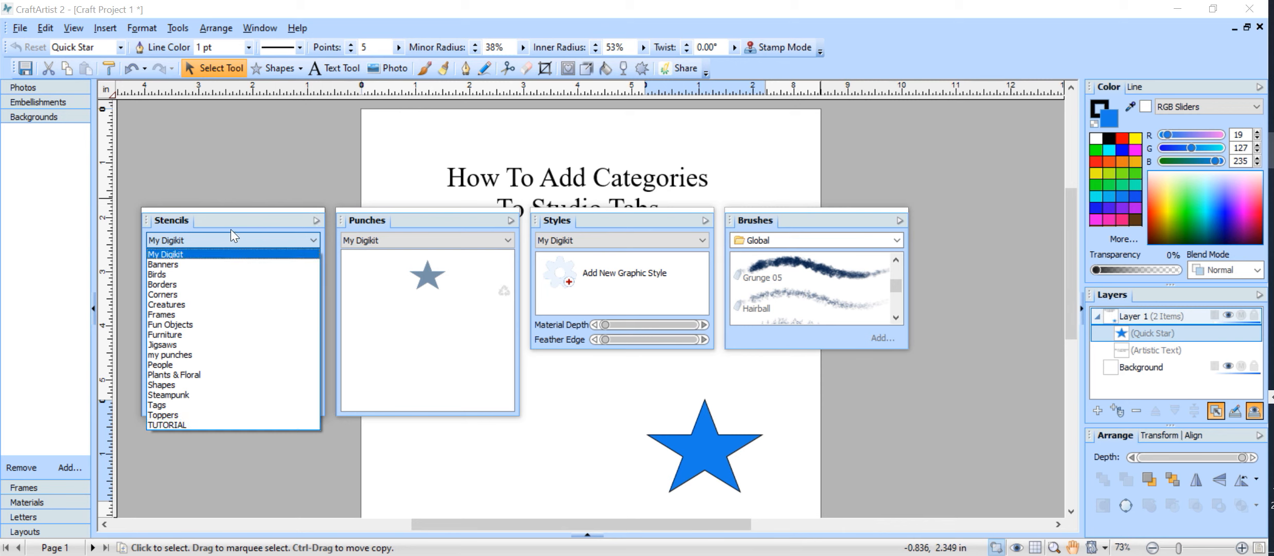
click(204, 362)
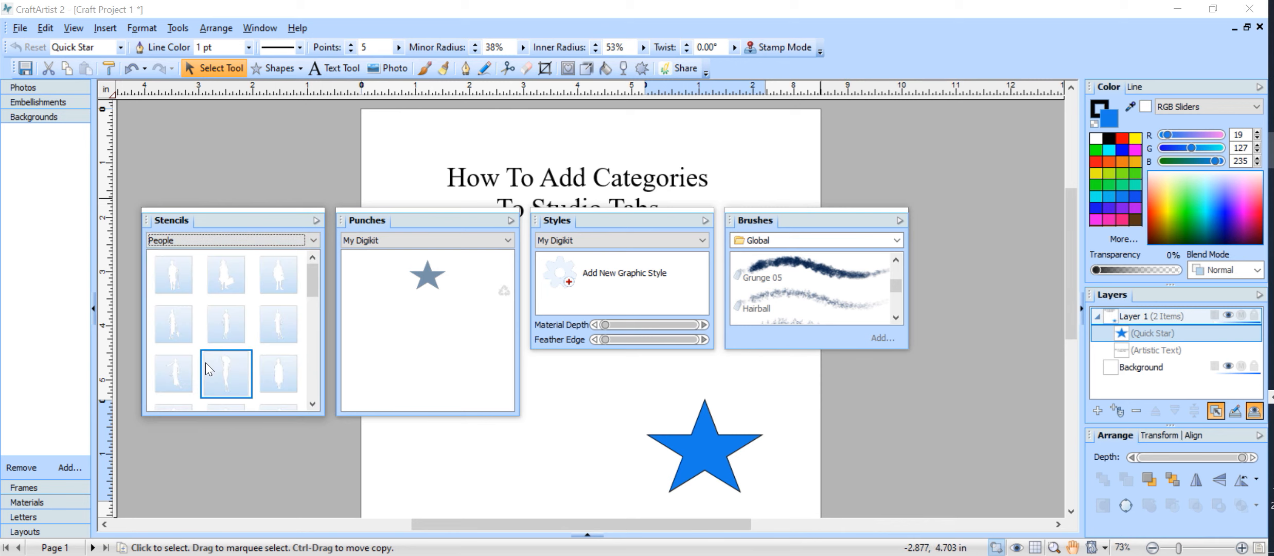
right_click(305, 347)
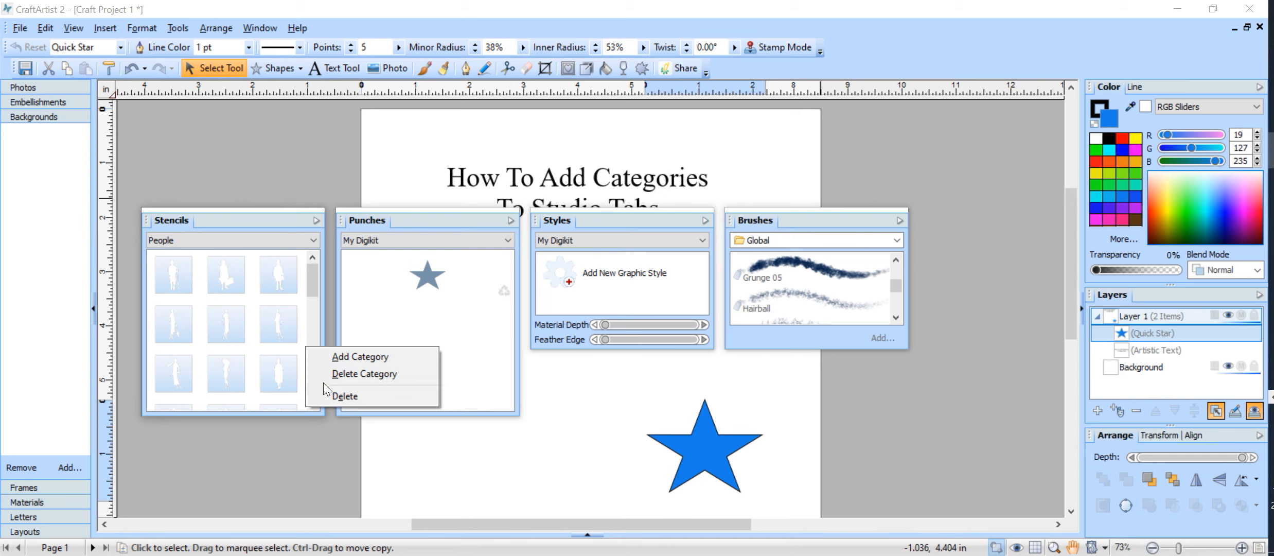
click(314, 239)
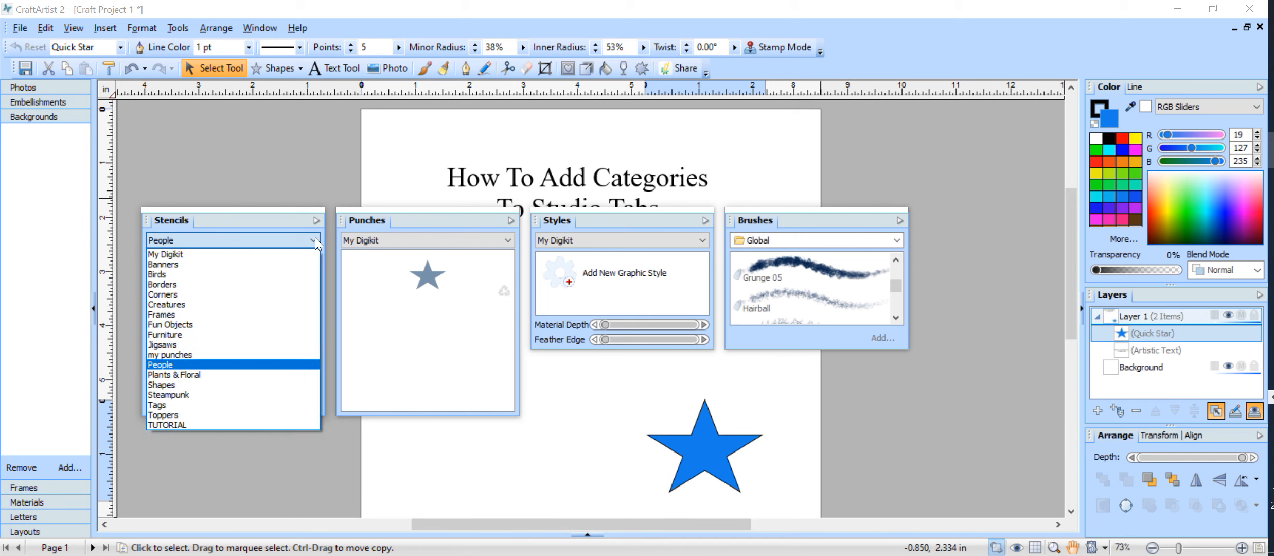
click(265, 423)
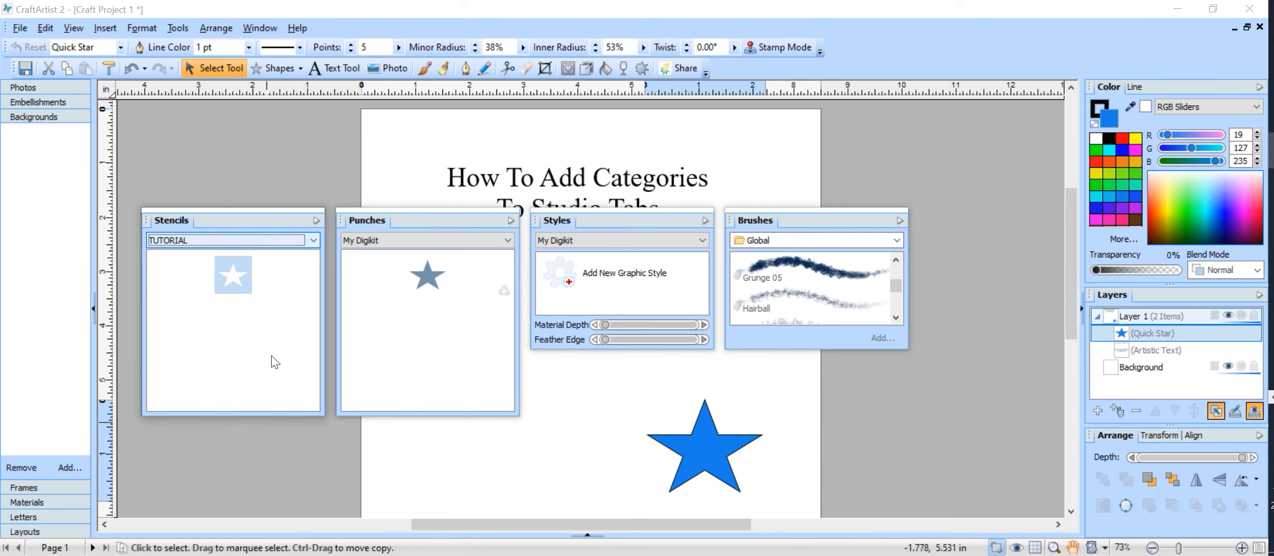
Delete the TUTORIAL stencil category, confirm it, and verify it's gone from the category lists
right_click(271, 340)
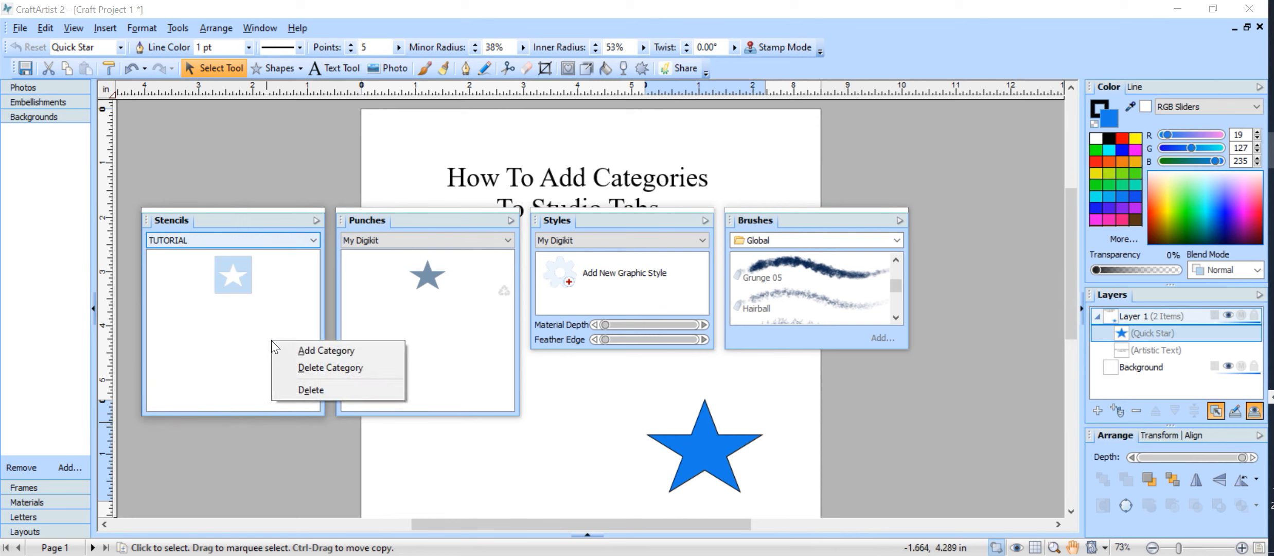
click(351, 364)
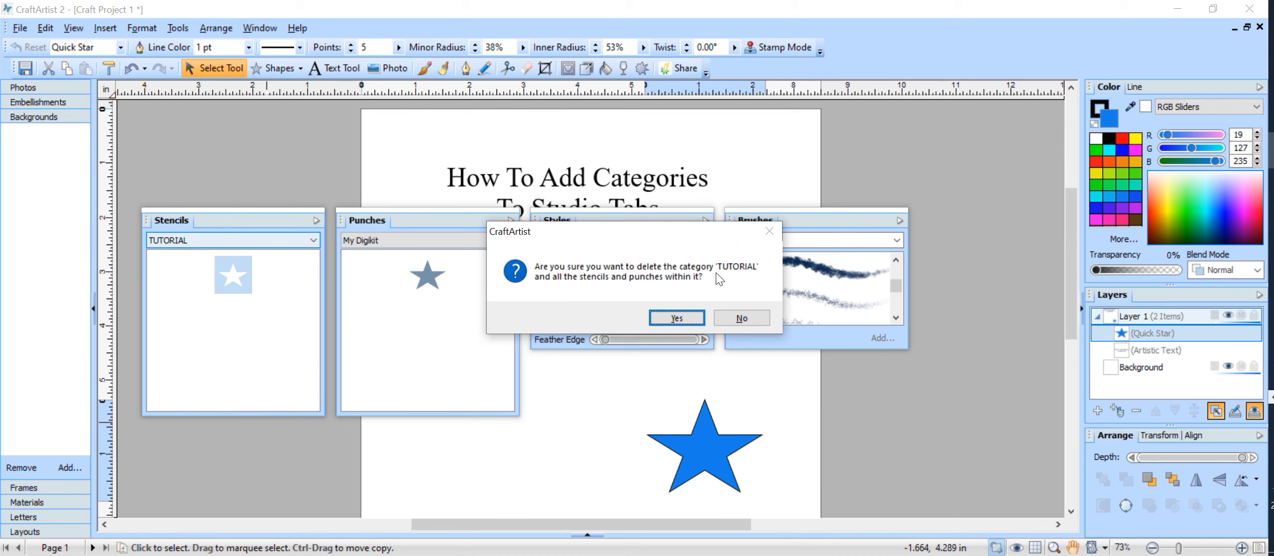
click(684, 316)
click(684, 316)
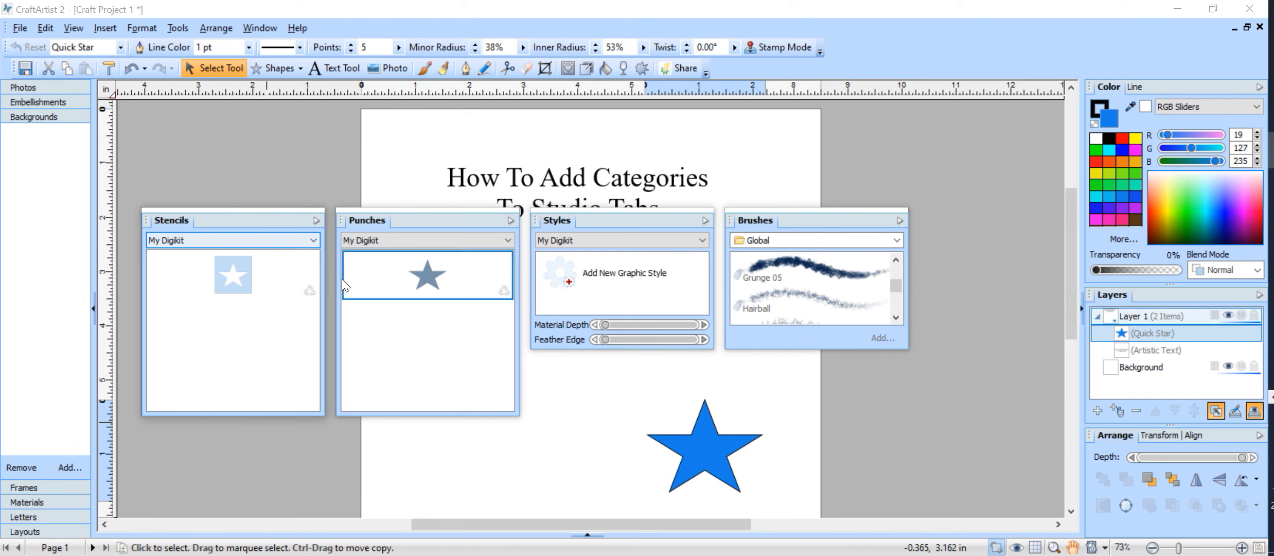
click(312, 238)
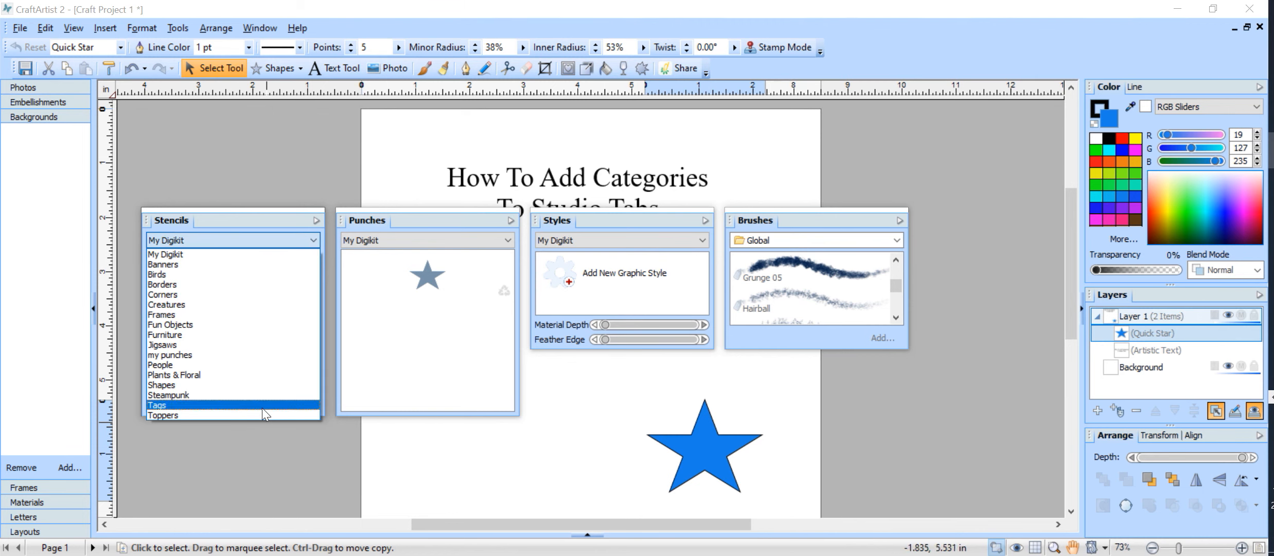
click(508, 235)
click(501, 240)
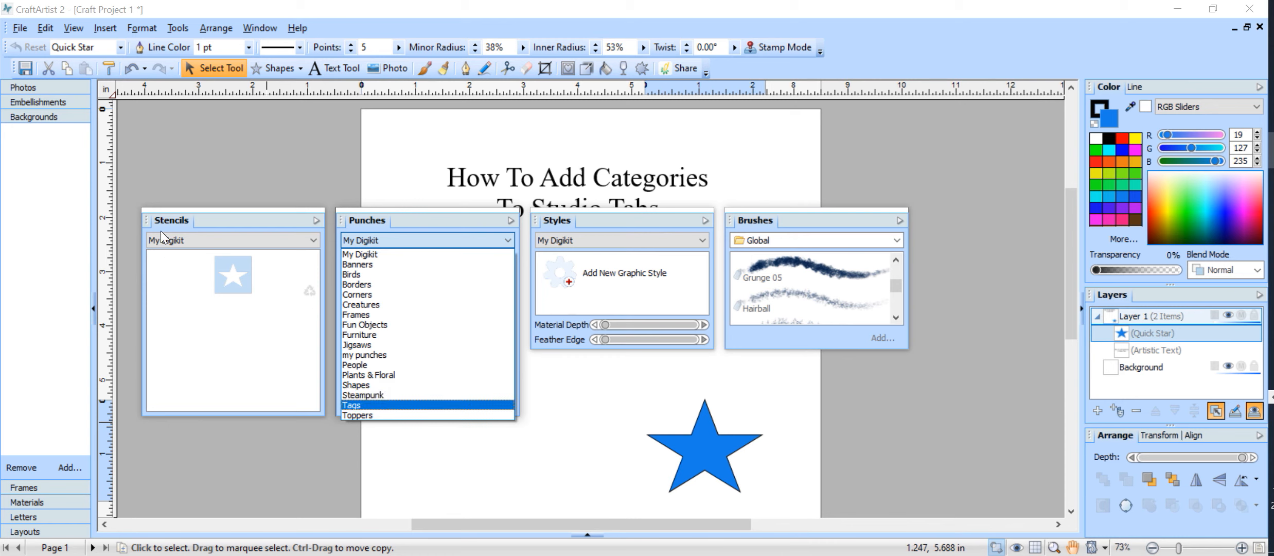
Dock Punches beside Stencils at the upper right, then move Styles upper left and enlarge it
click(206, 215)
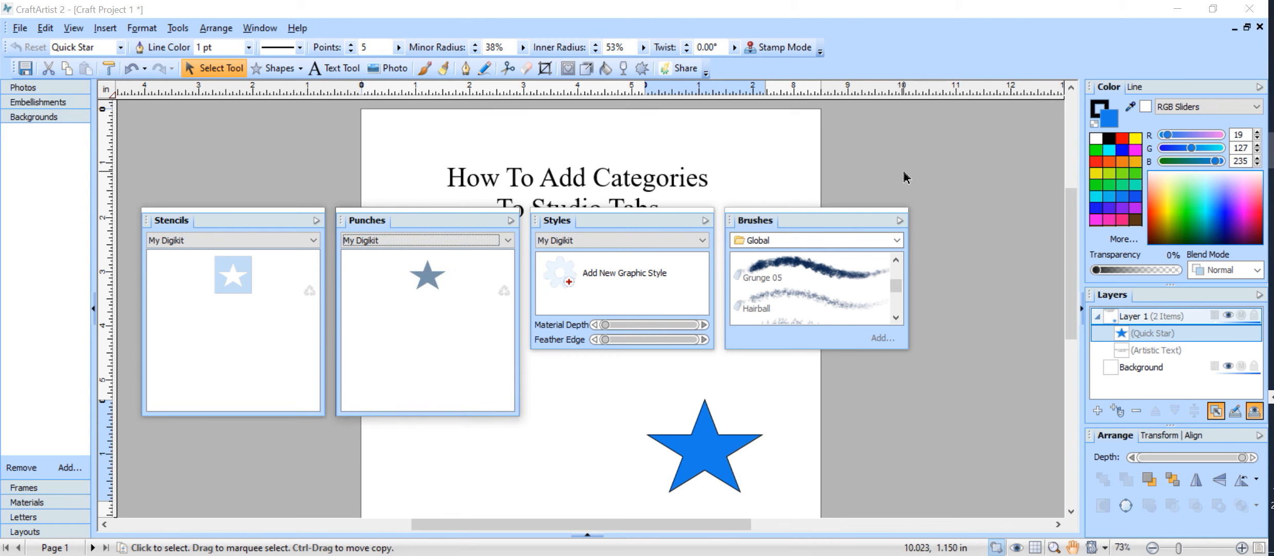
drag(213, 221, 916, 154)
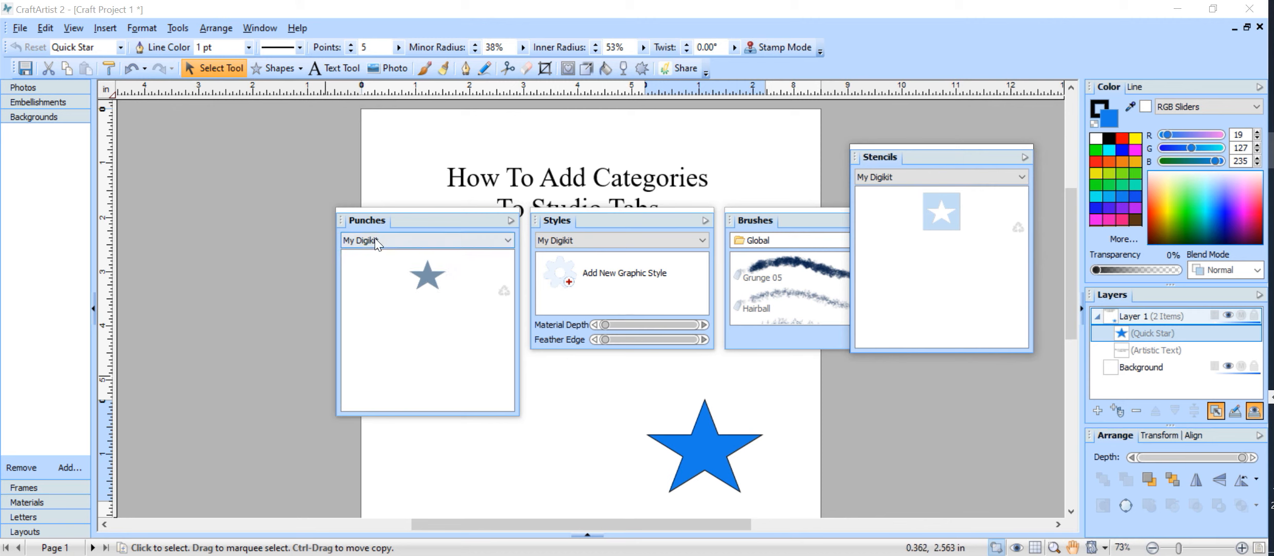
drag(369, 221, 902, 216)
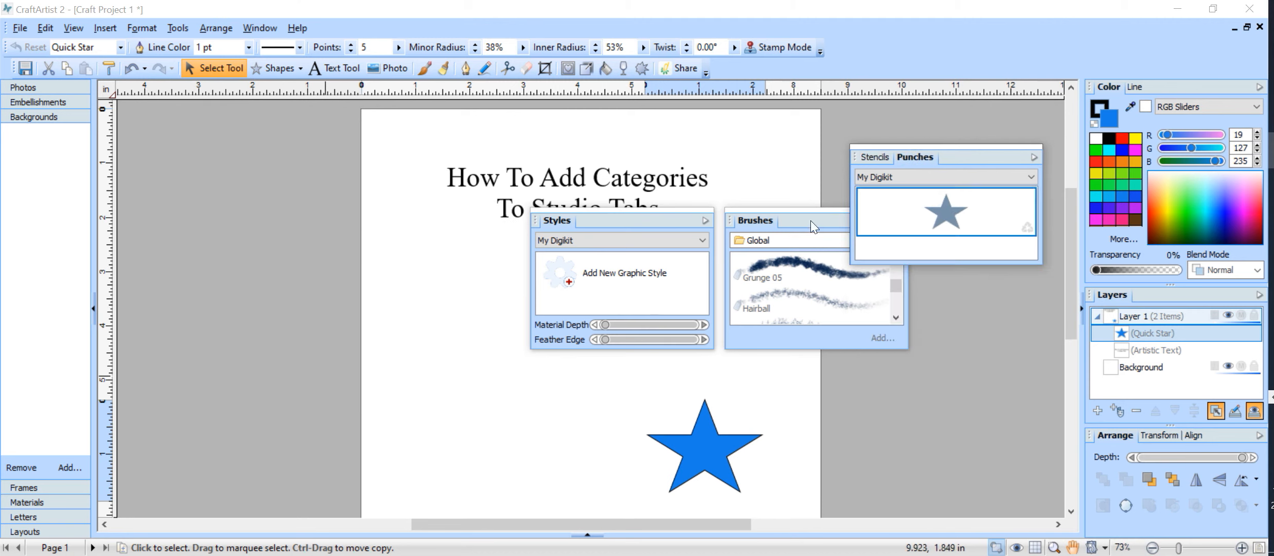
drag(668, 224, 295, 173)
drag(350, 300, 463, 456)
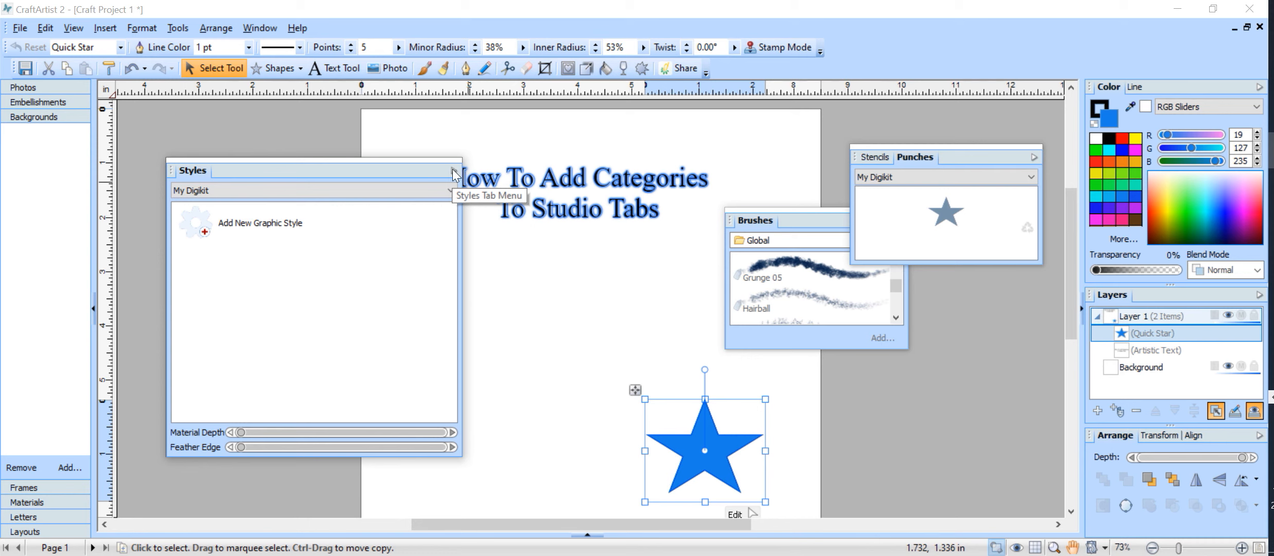
Add a new Styles category named TUTORIAL through the Styles tab menu's Add New Category
click(453, 173)
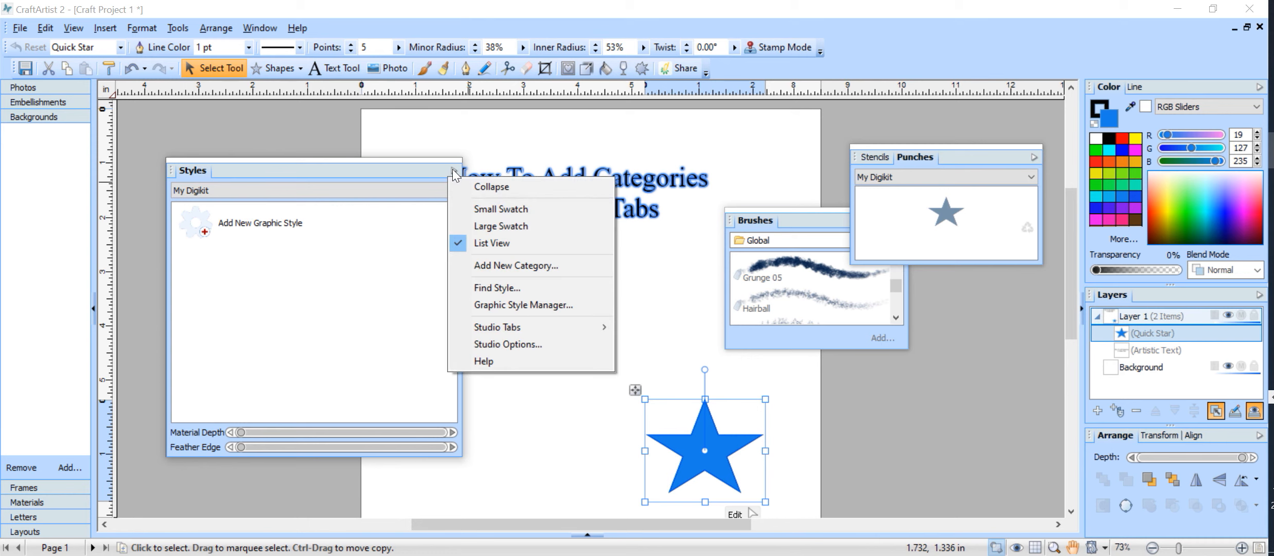
click(570, 265)
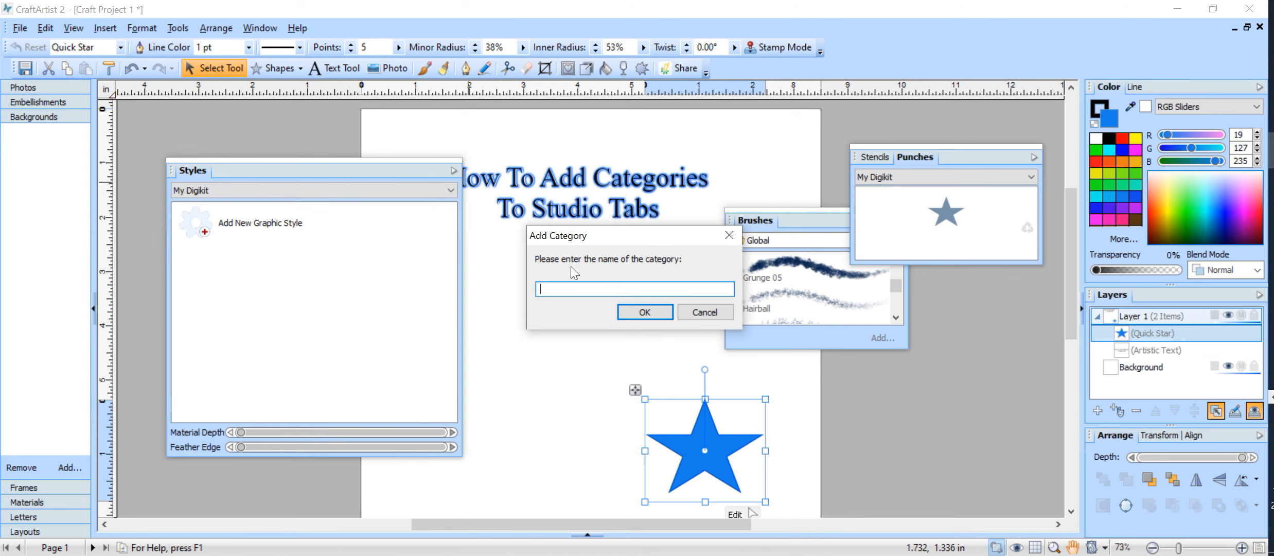
text(TUTORIA)
click(651, 318)
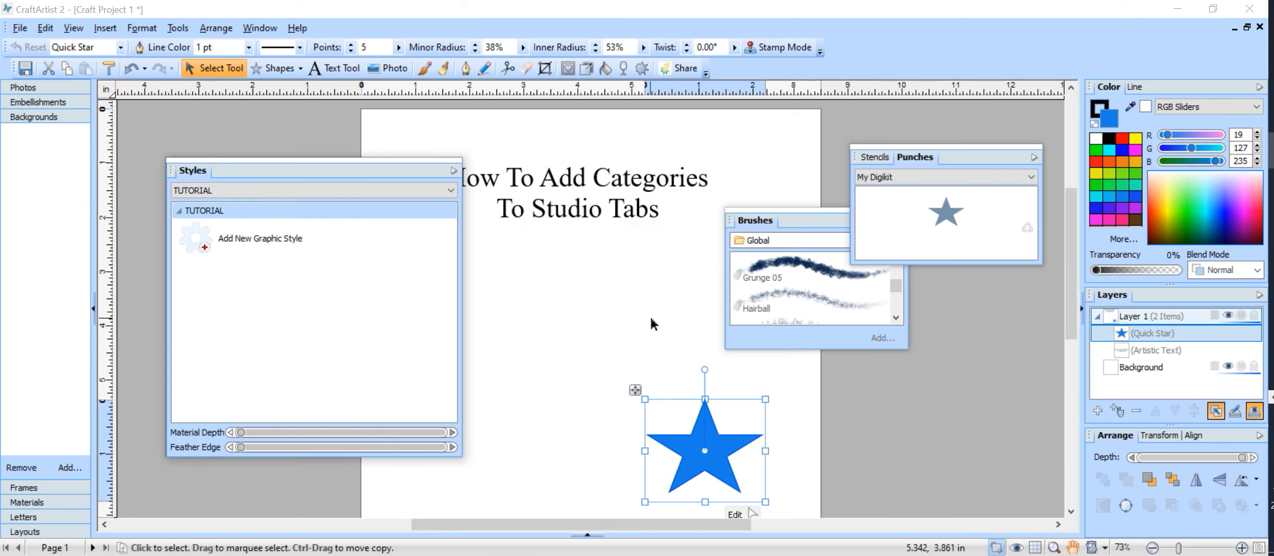
click(453, 170)
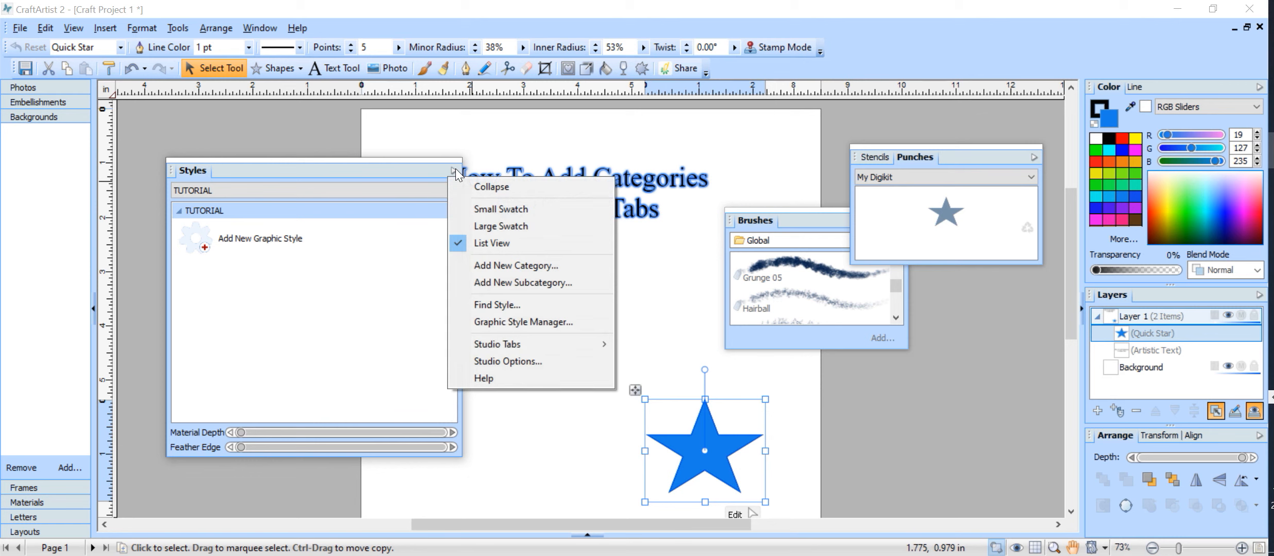
click(414, 187)
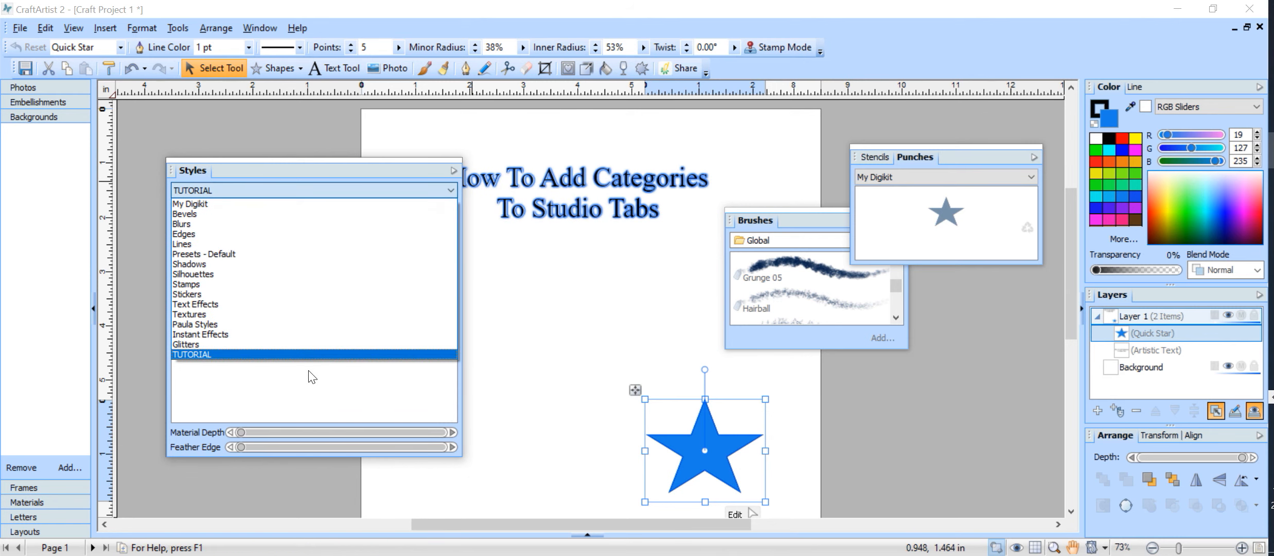
click(313, 353)
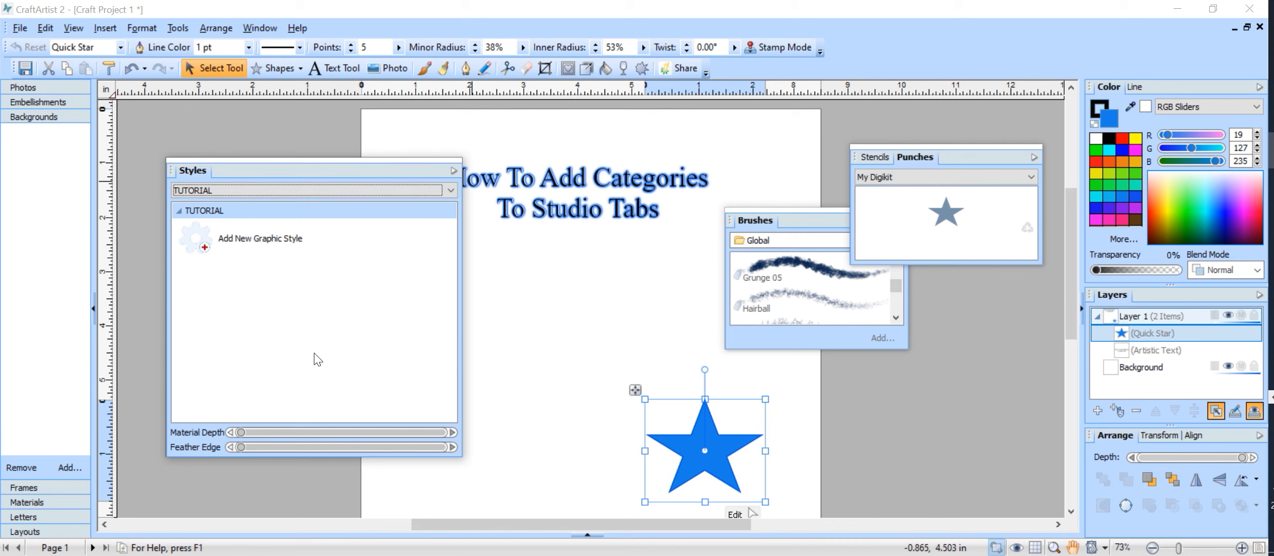
click(411, 190)
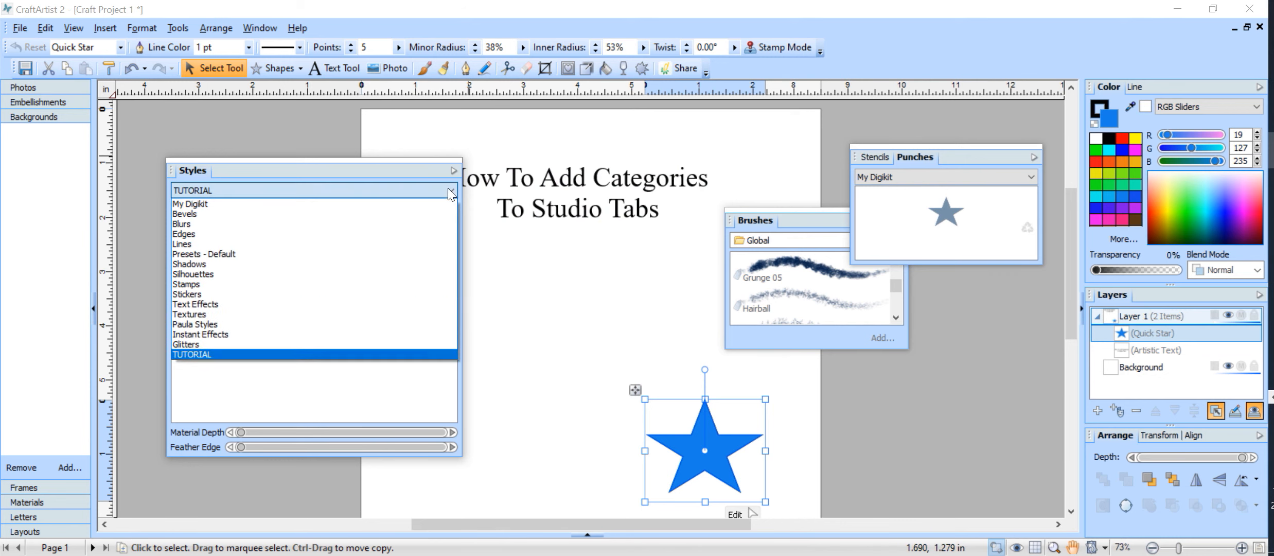
click(244, 326)
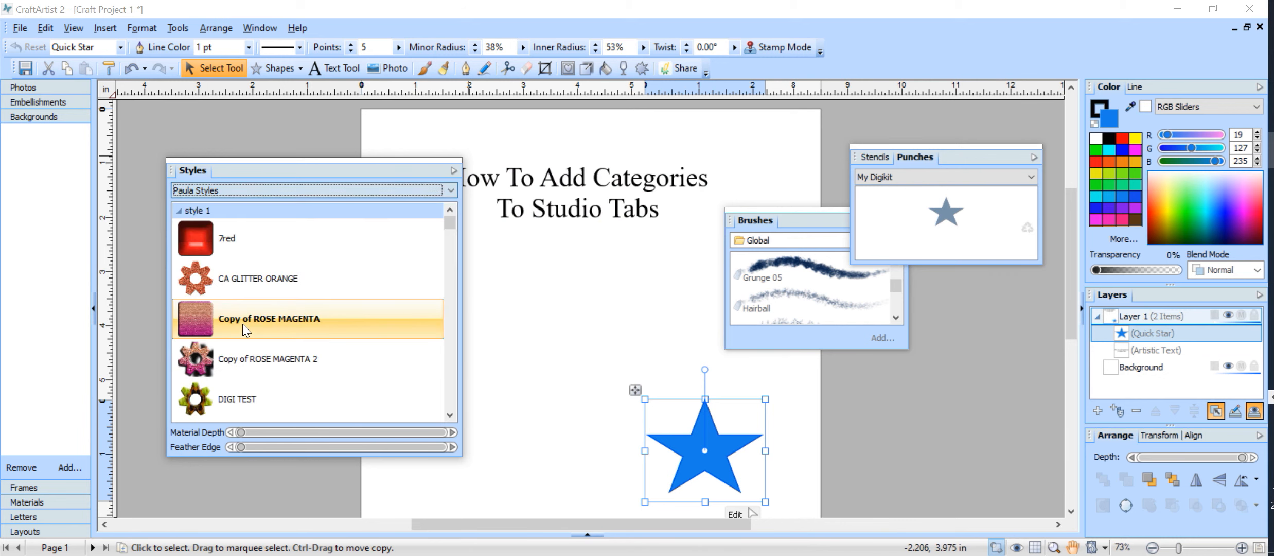
mouse_move(448, 224)
mouse_down()
mouse_move(469, 408)
mouse_move(478, 364)
mouse_move(451, 235)
mouse_up()
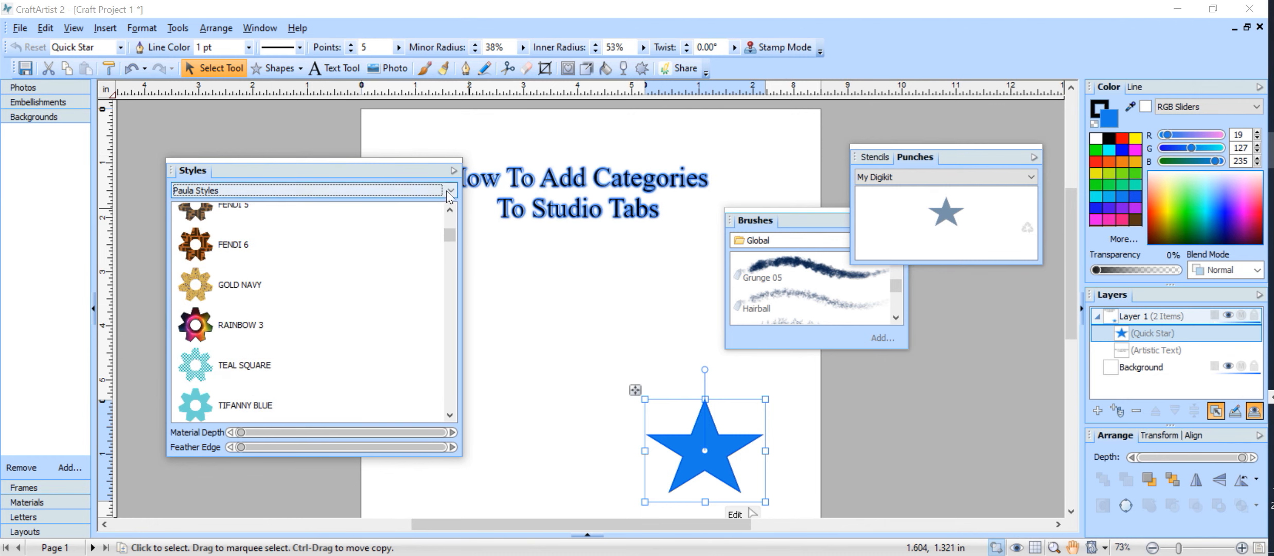
click(407, 190)
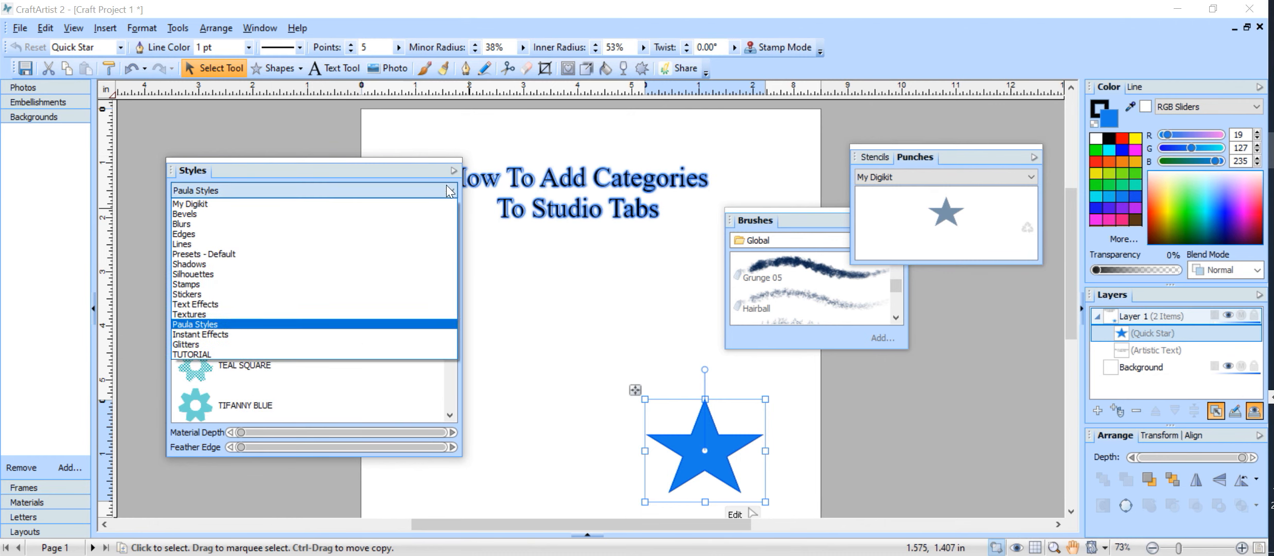
click(362, 356)
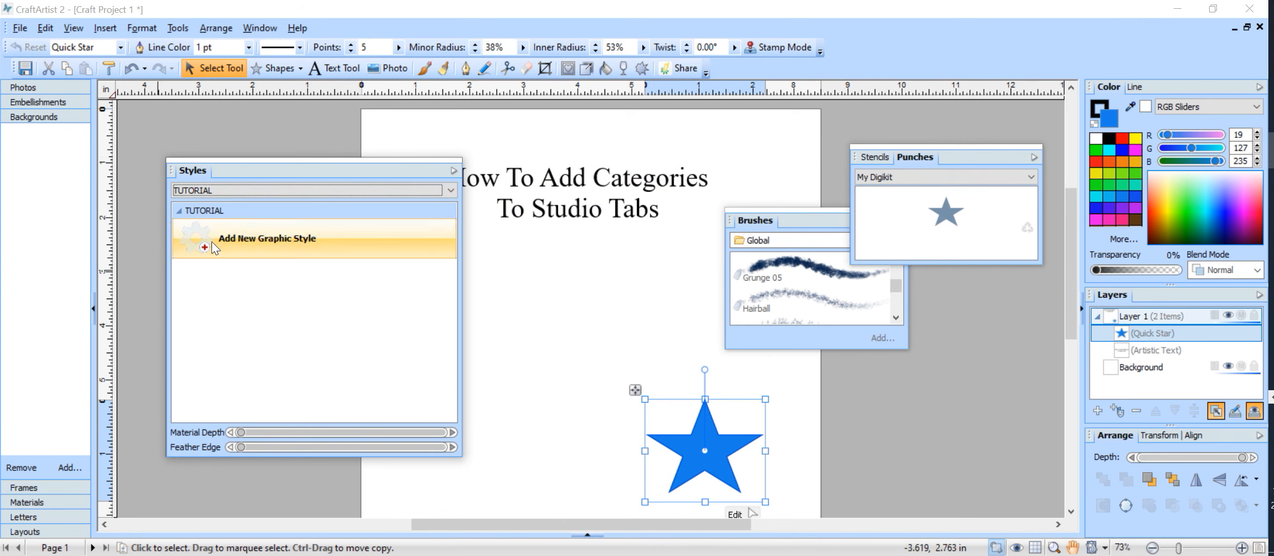
Create a new graphic style with a red fill and save it into TUTORIAL as 'Unnamed'
drag(206, 249, 201, 251)
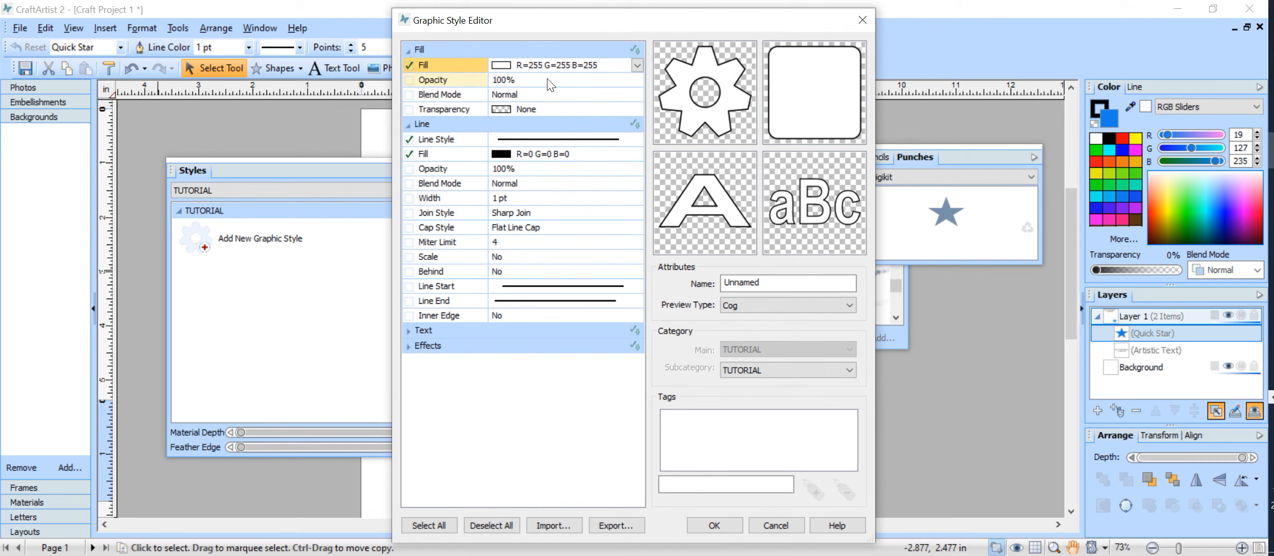
click(507, 65)
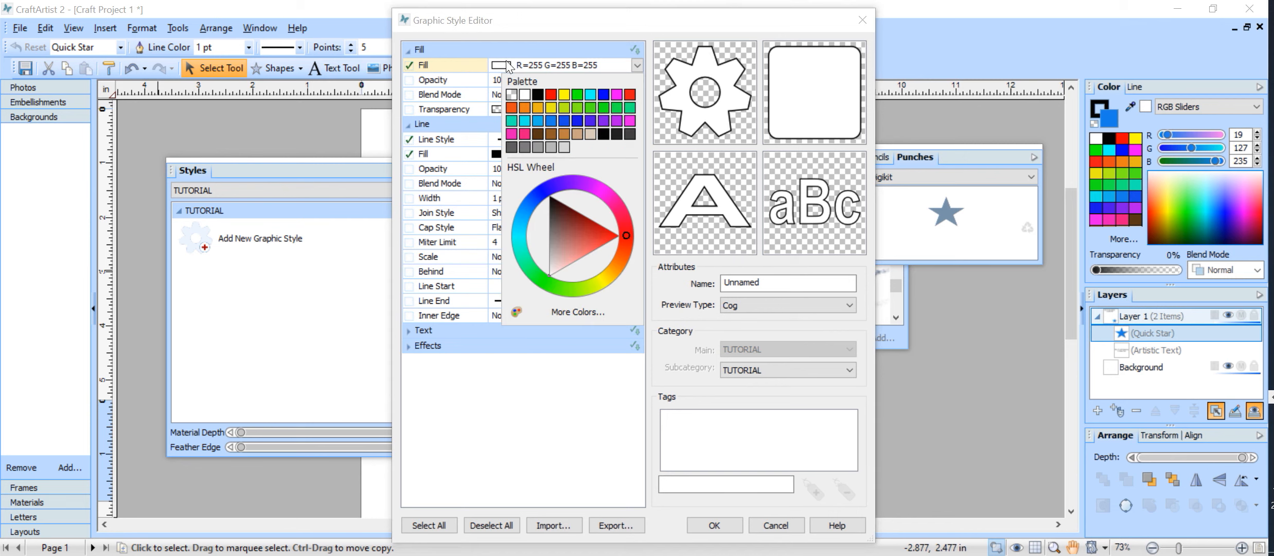
click(631, 95)
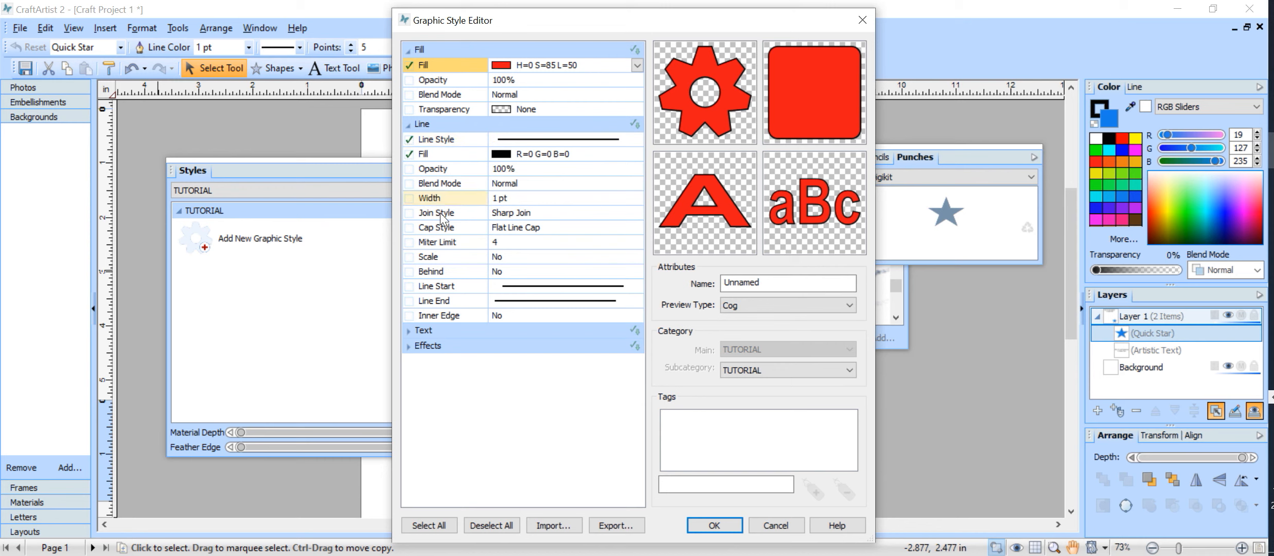
click(433, 167)
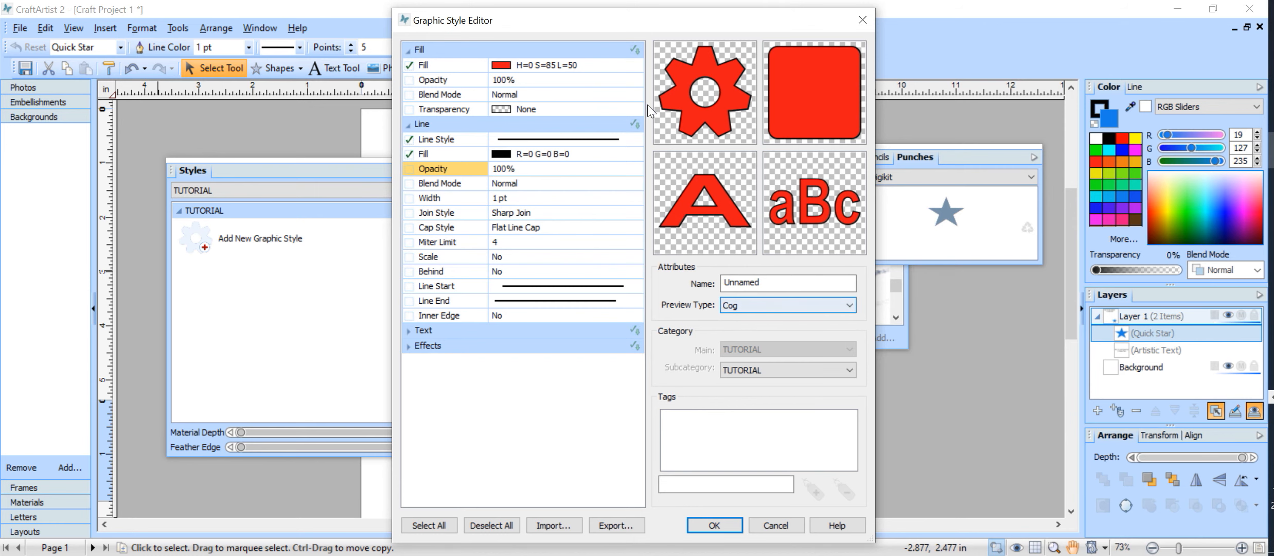
click(715, 525)
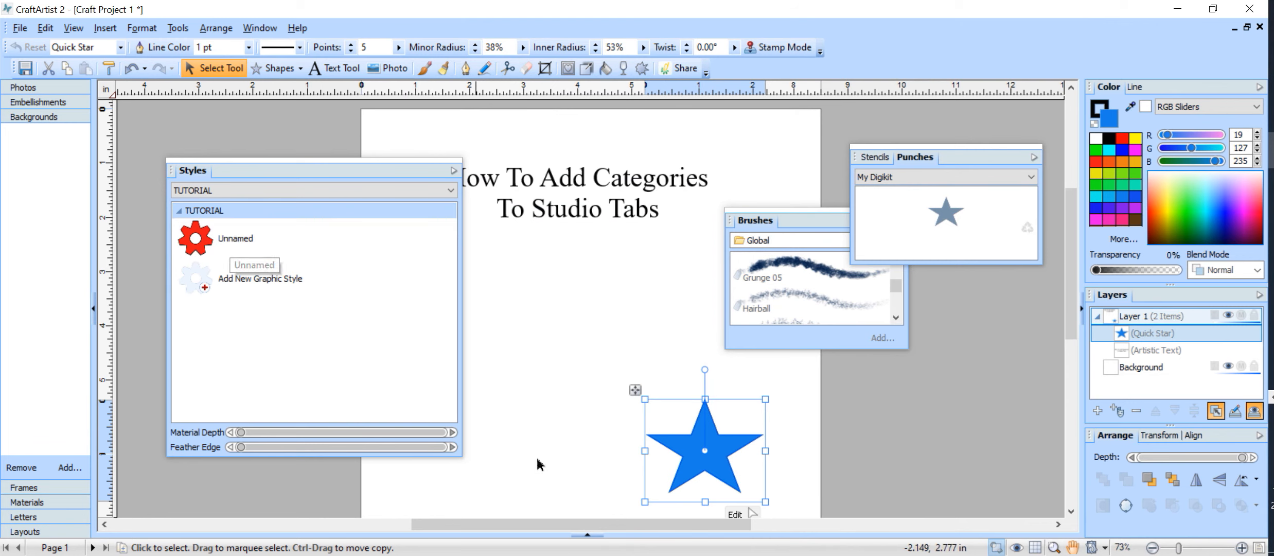
Apply the red Unnamed style to the star and drag the star up beneath the title
click(355, 240)
drag(730, 490, 606, 347)
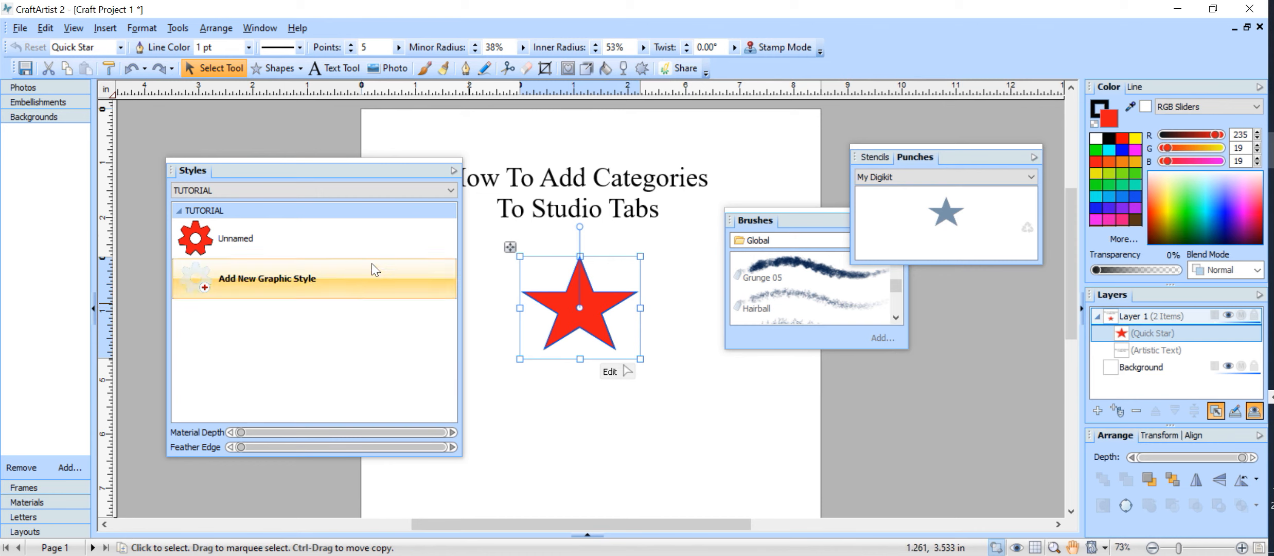
click(440, 356)
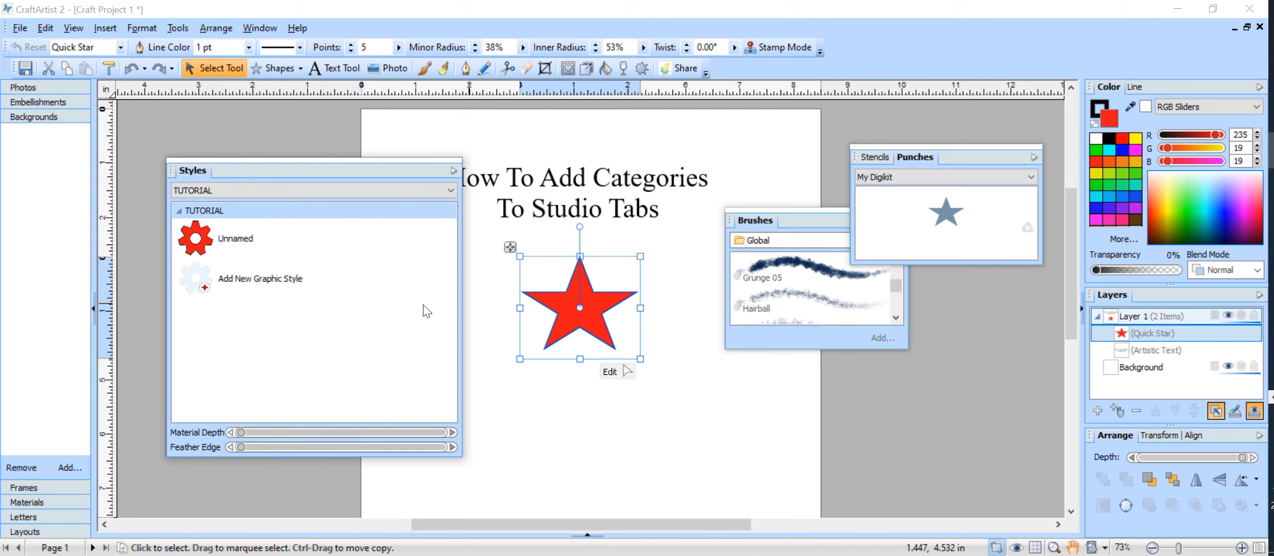
click(454, 171)
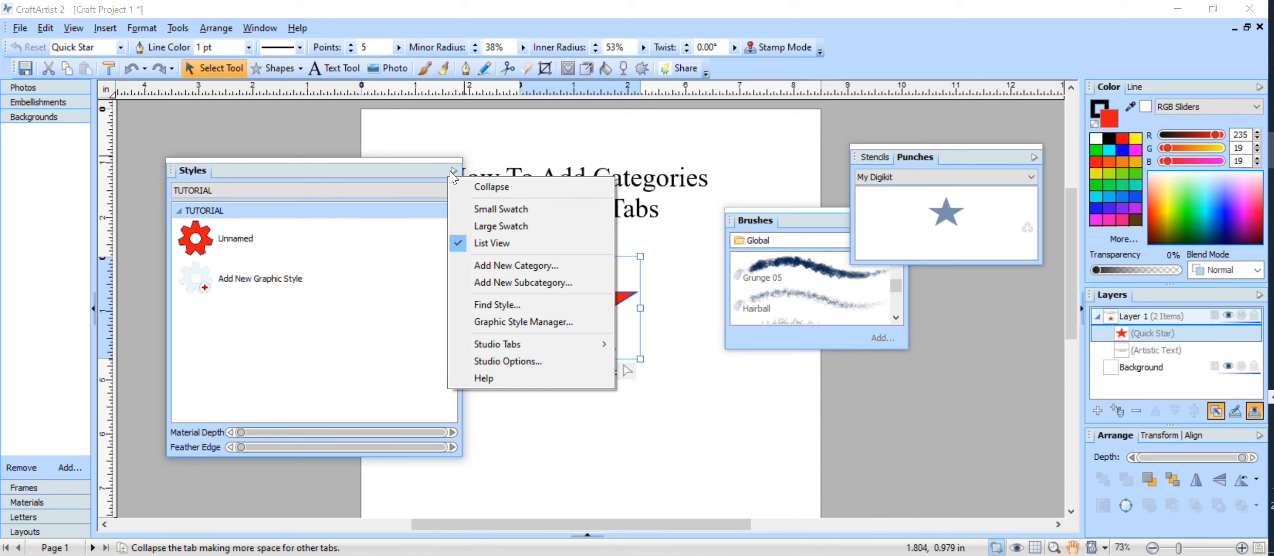
In the Graphic Style Manager, select the TUTORIAL main category, delete it and confirm Yes
click(521, 321)
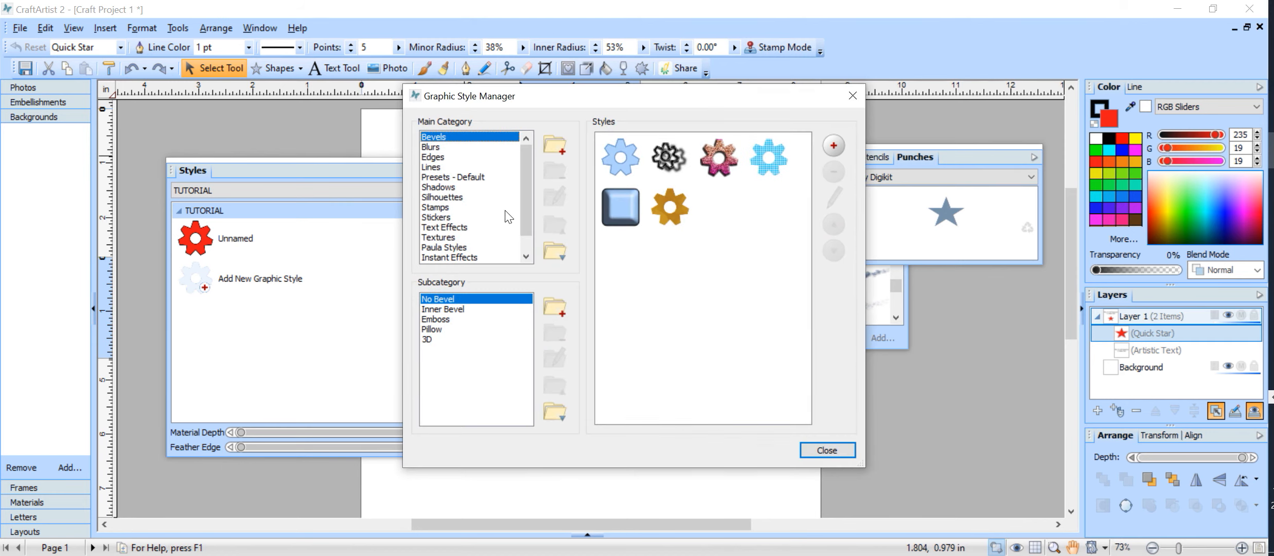
drag(528, 181, 527, 242)
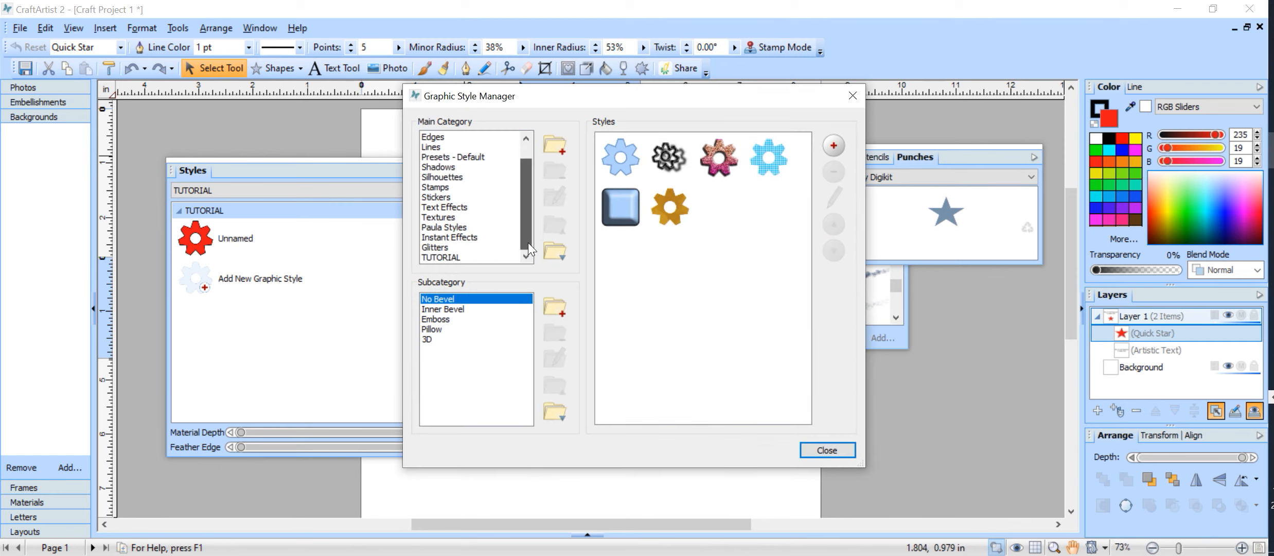
click(448, 258)
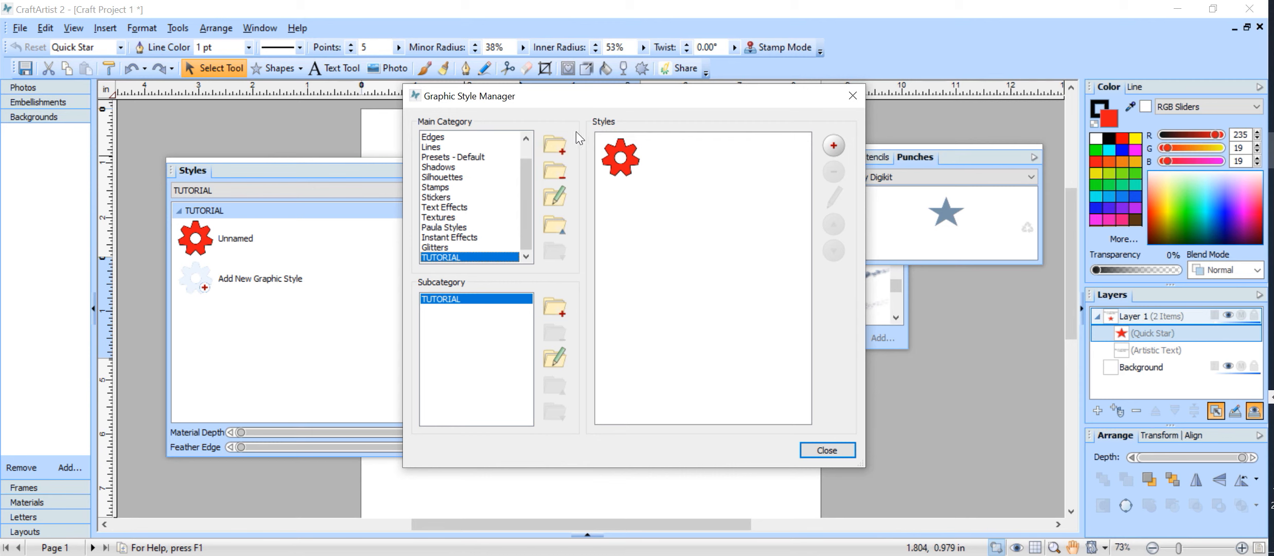
click(554, 170)
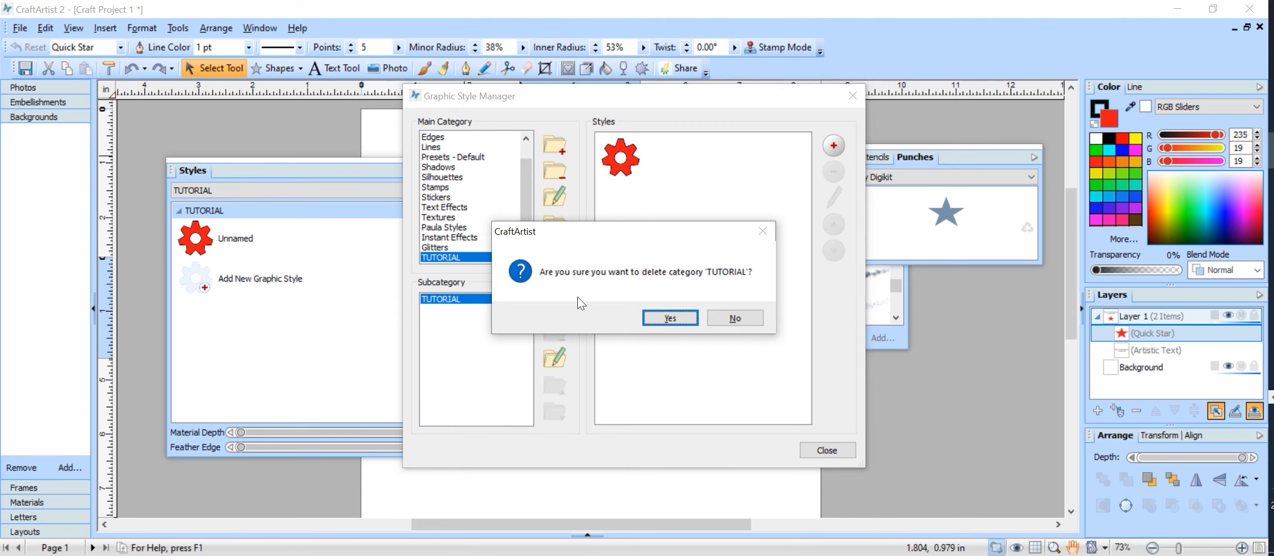
click(674, 313)
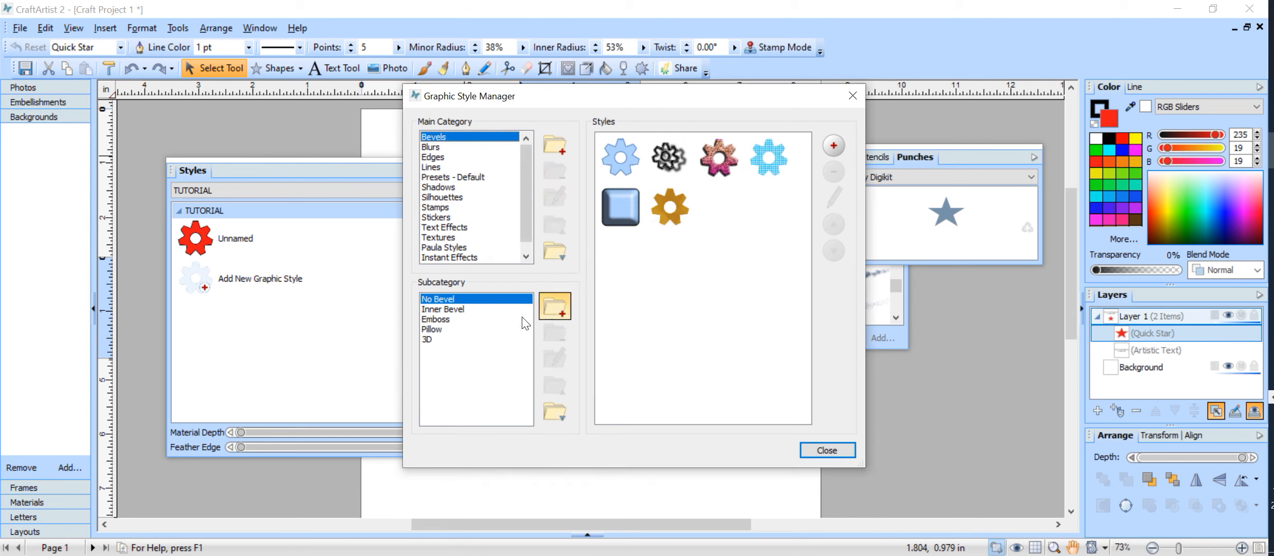
click(553, 149)
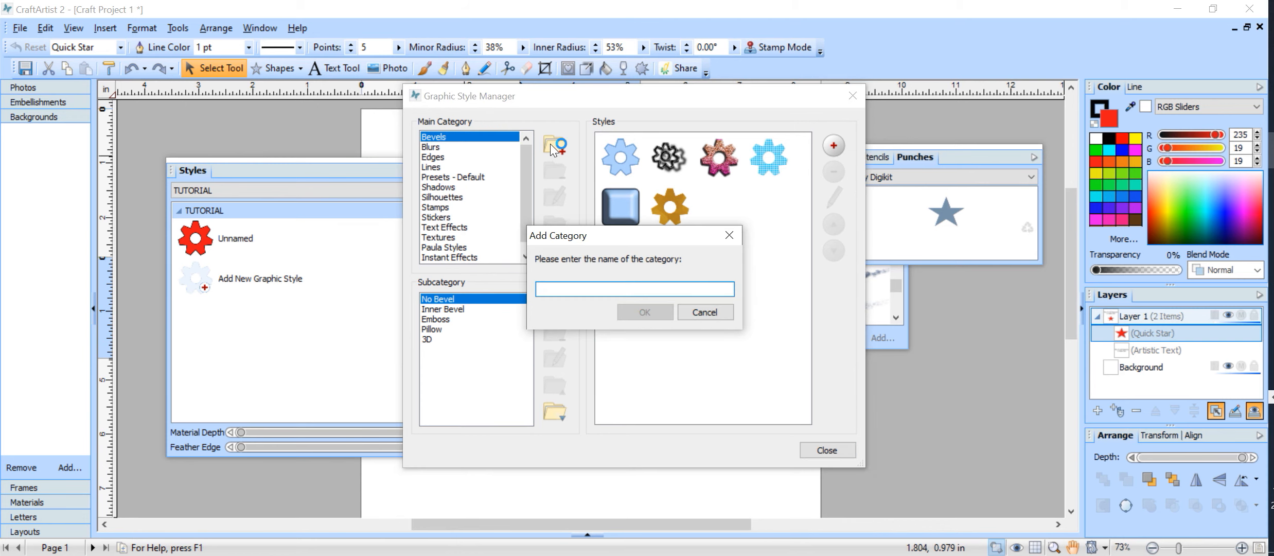
Name the new main category 'TUTORIAL 2', confirm it, and close the Graphic Style Manager
text(TU)
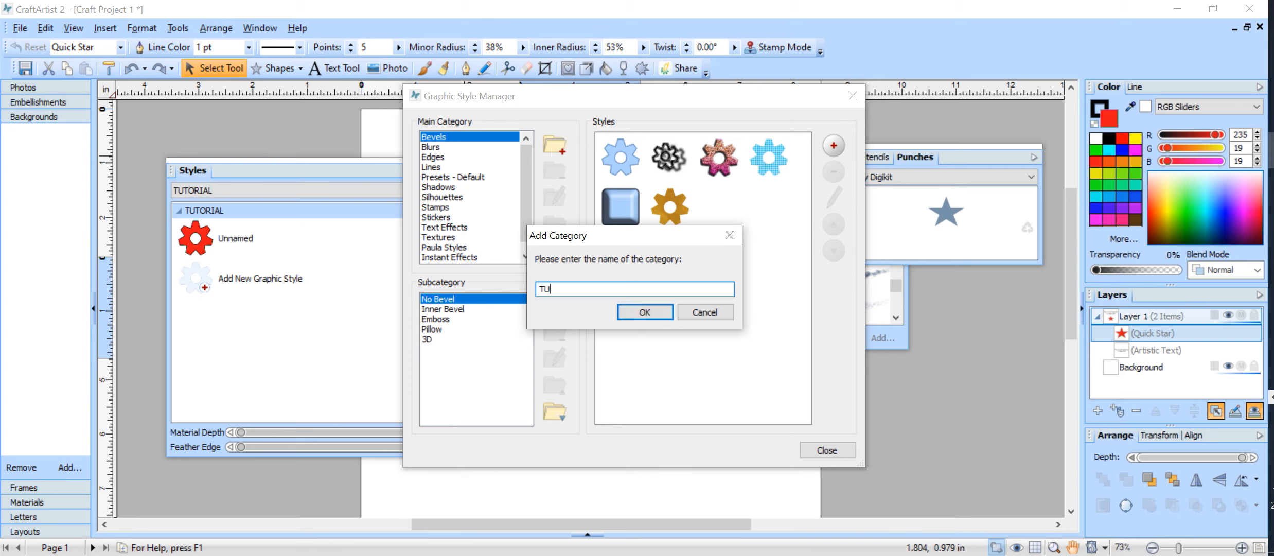
text(TORIAL 2)
click(638, 318)
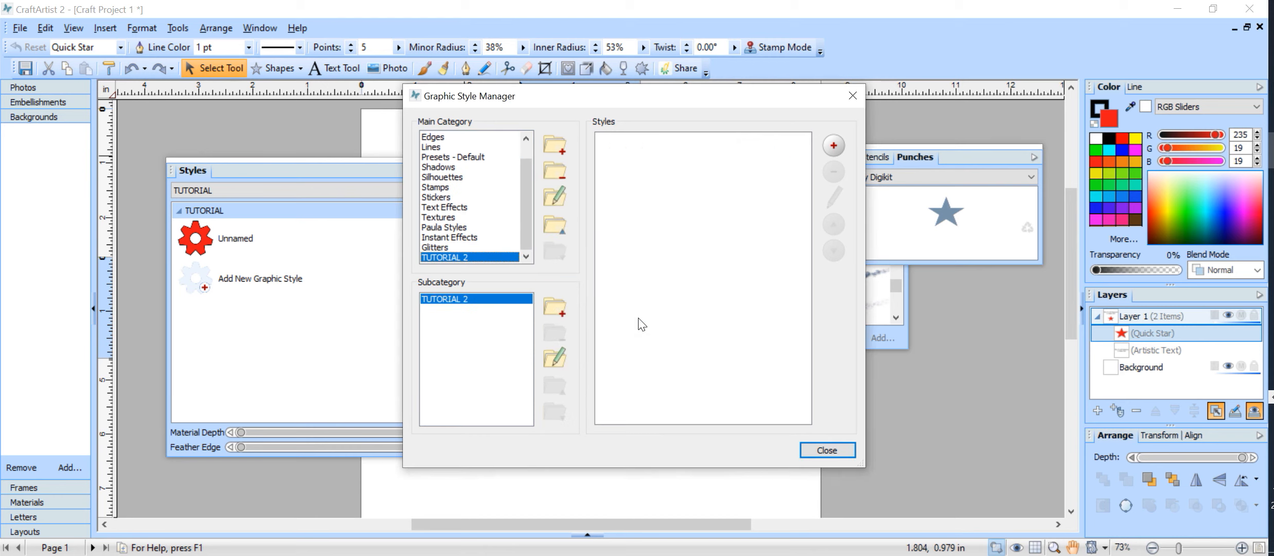
click(827, 450)
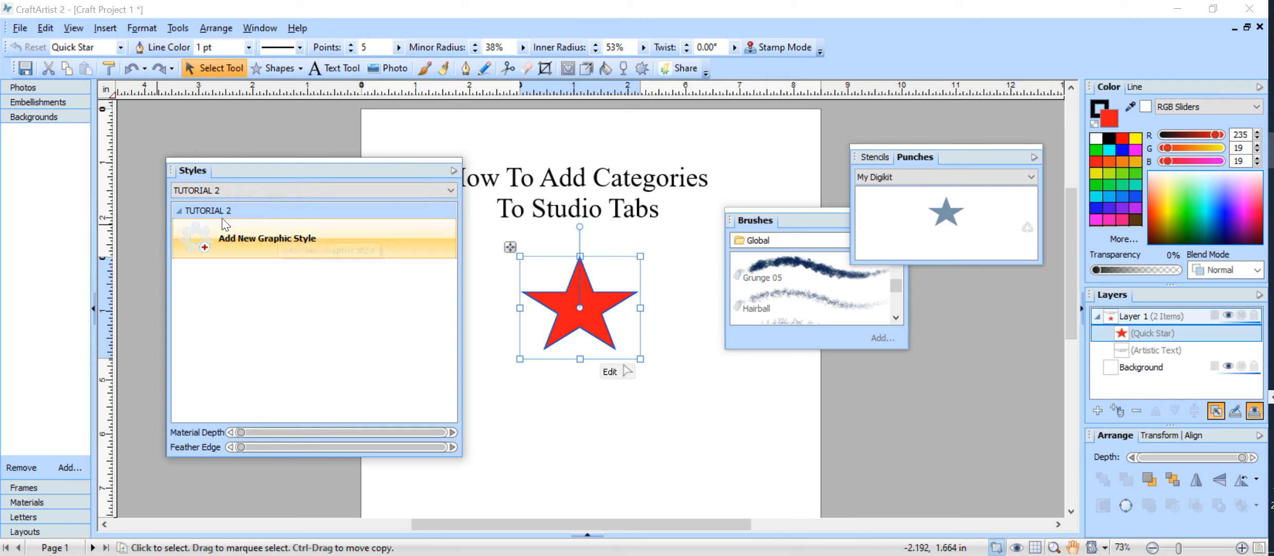
click(452, 171)
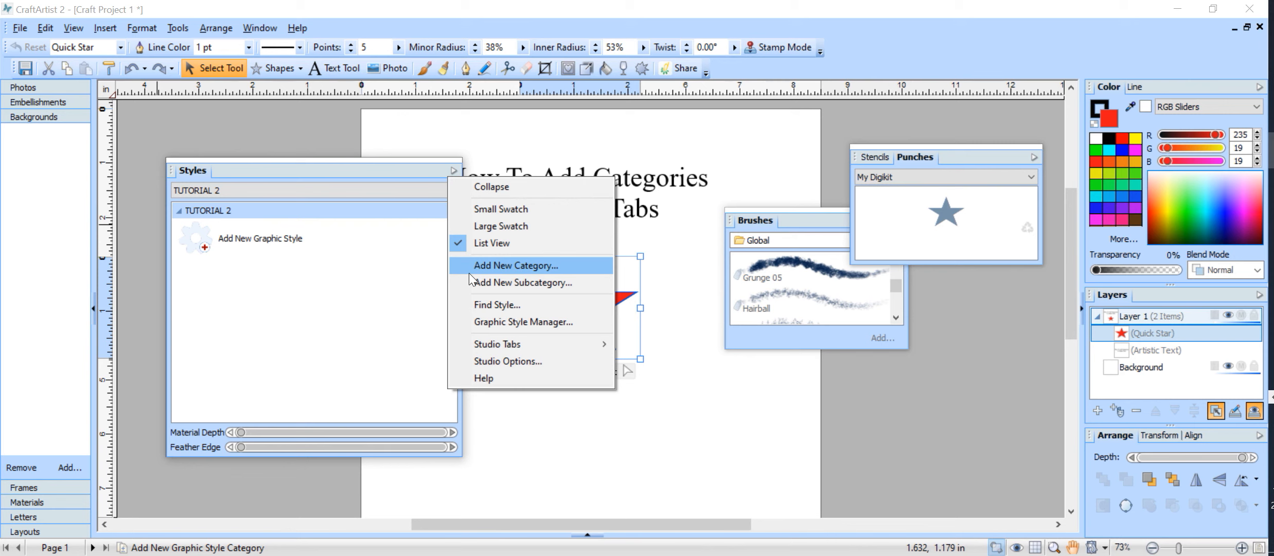
click(581, 267)
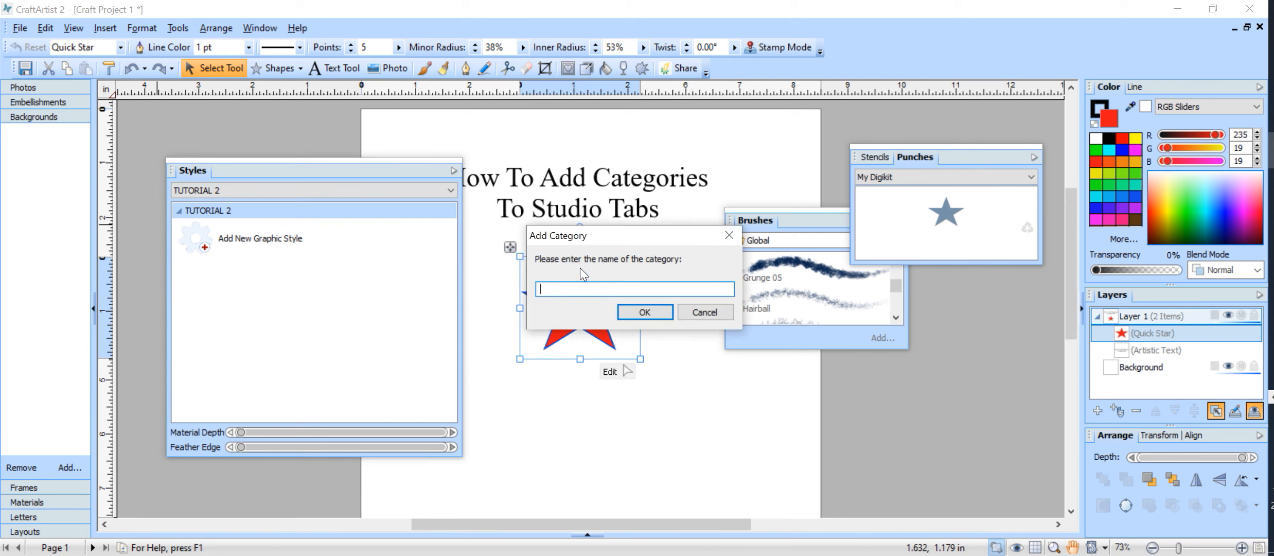
click(729, 235)
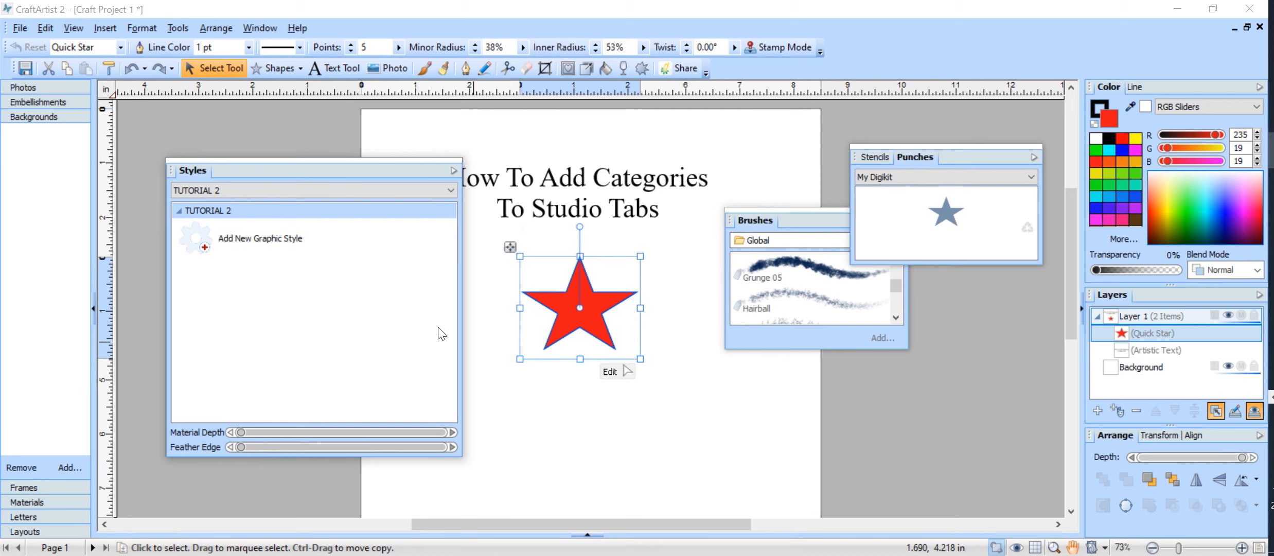
click(453, 171)
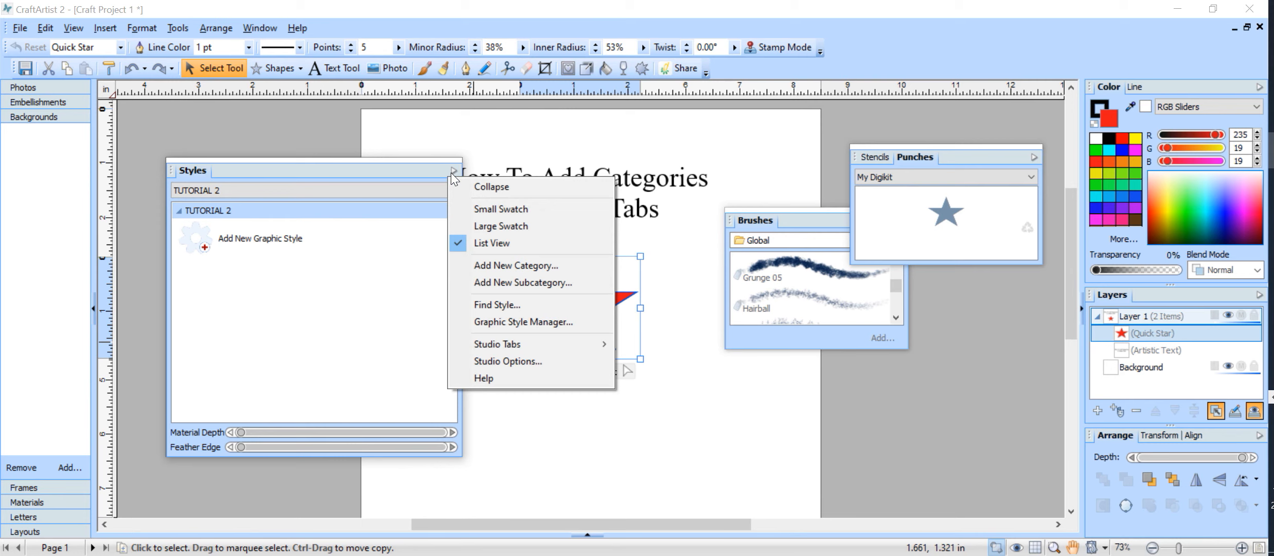
Switch the Styles tab to the Paula Styles category and show it as Small Swatch
click(365, 395)
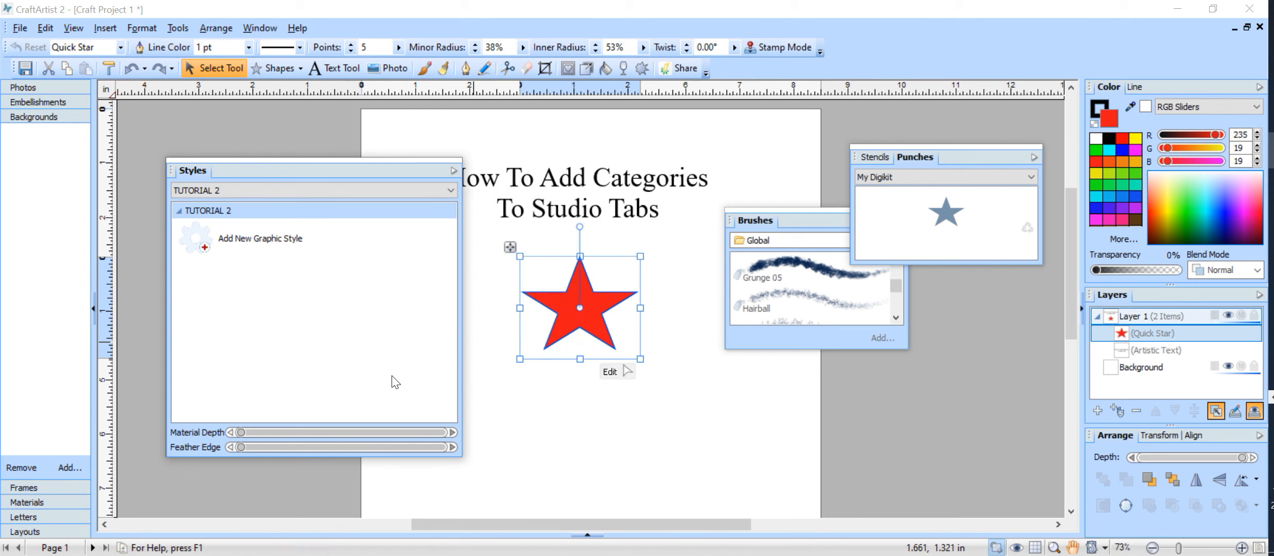
click(450, 190)
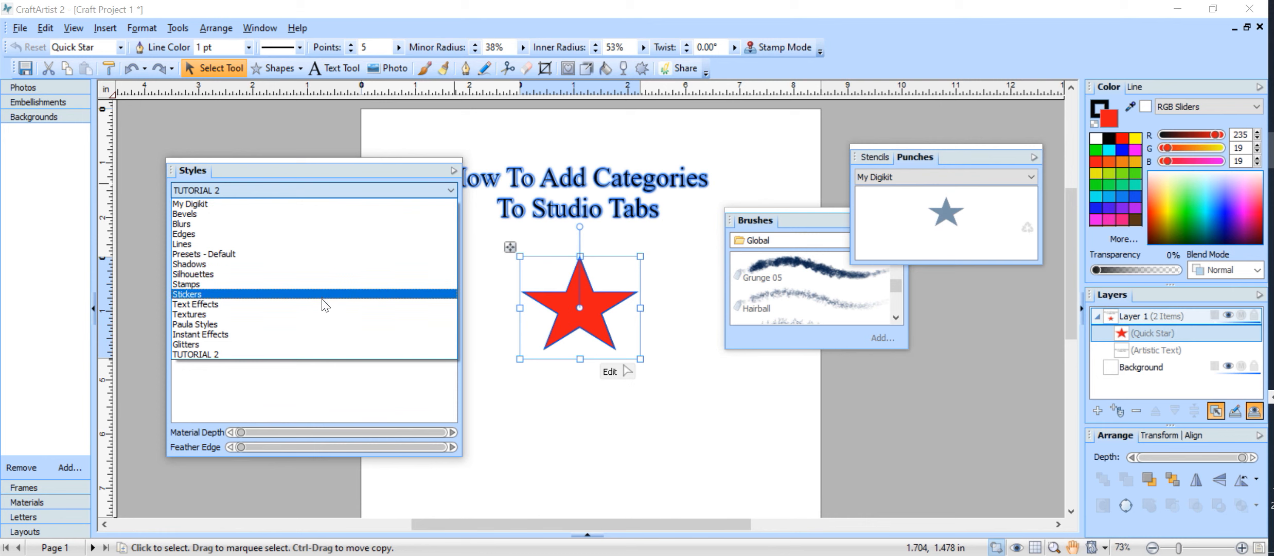
click(300, 324)
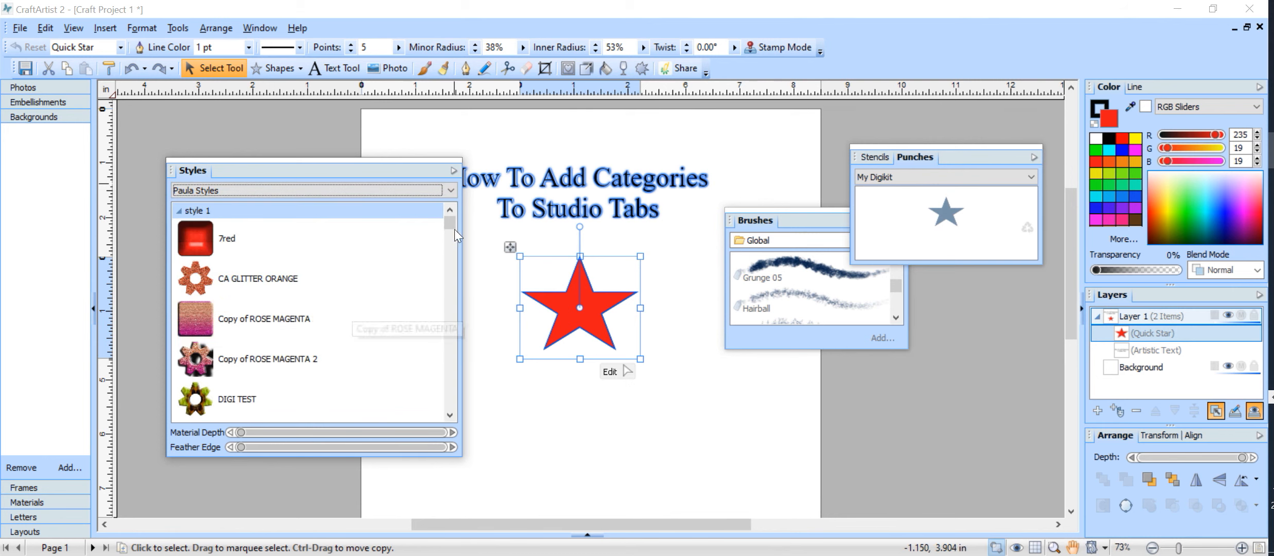
click(454, 170)
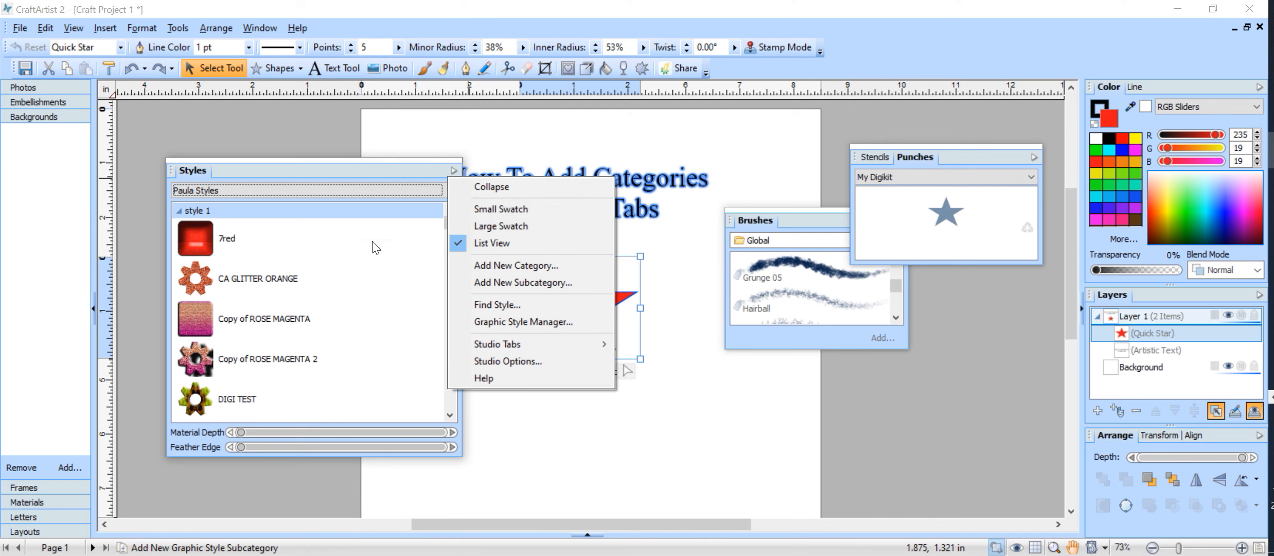
click(488, 208)
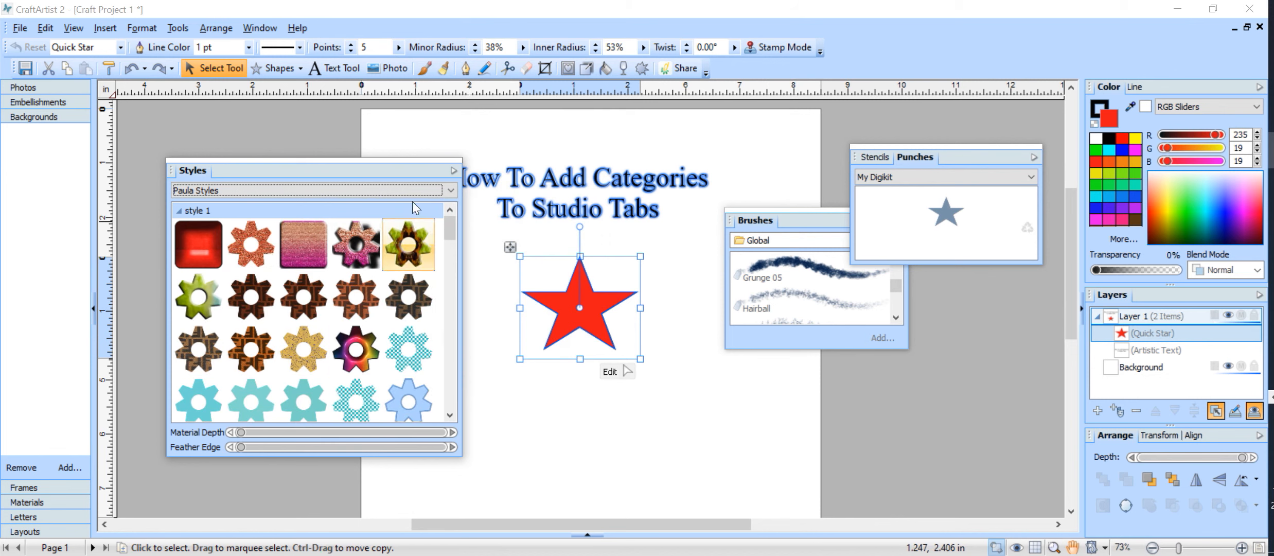
Show Paula Styles as Large Swatch, scroll down to Just Glitter, and pick the red plaid style
click(450, 190)
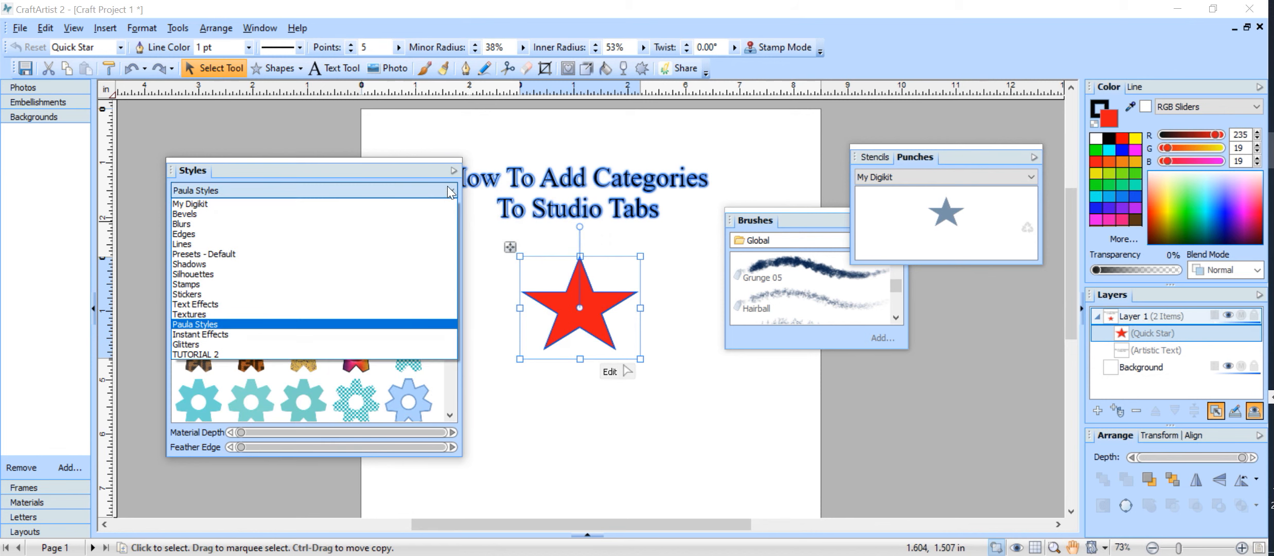
click(453, 170)
click(453, 170)
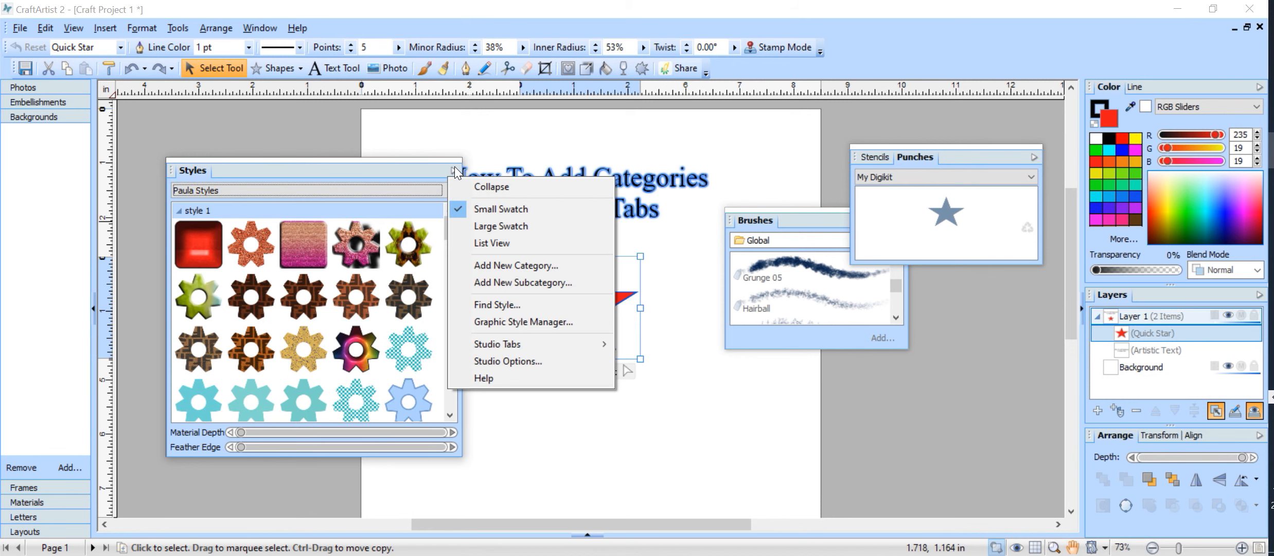
click(512, 226)
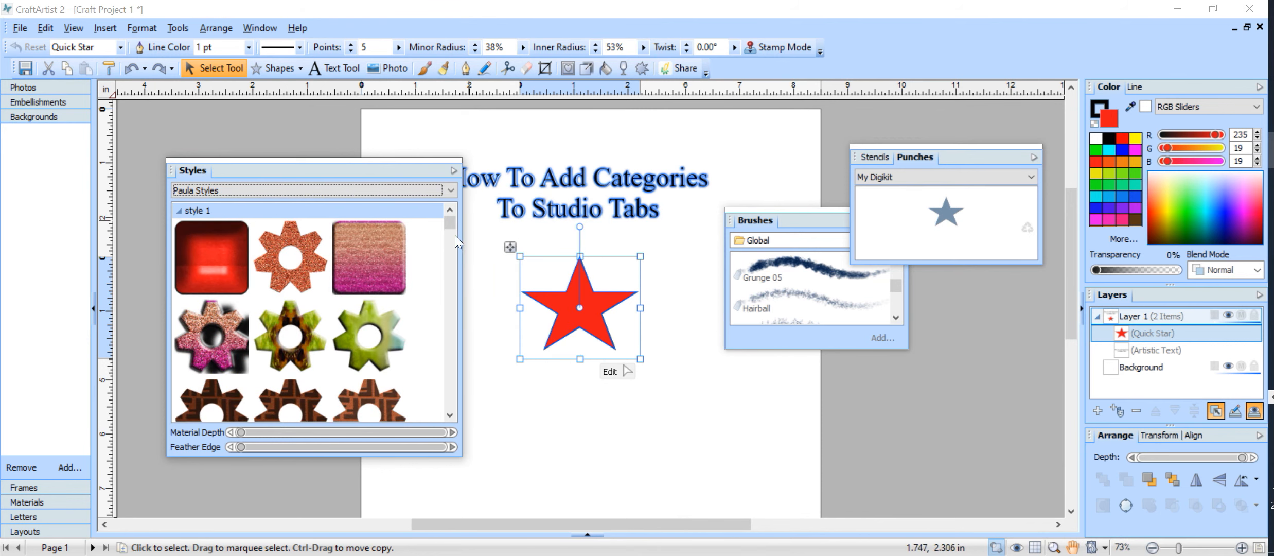
drag(454, 221, 461, 299)
scroll(438, 311, down, 7)
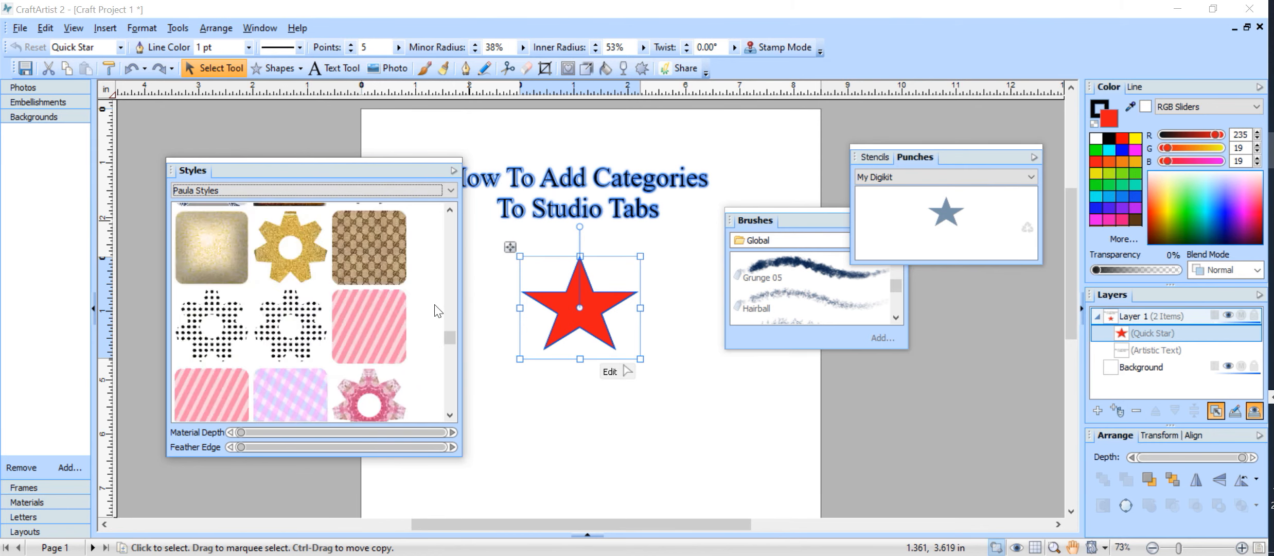
scroll(438, 311, down, 5)
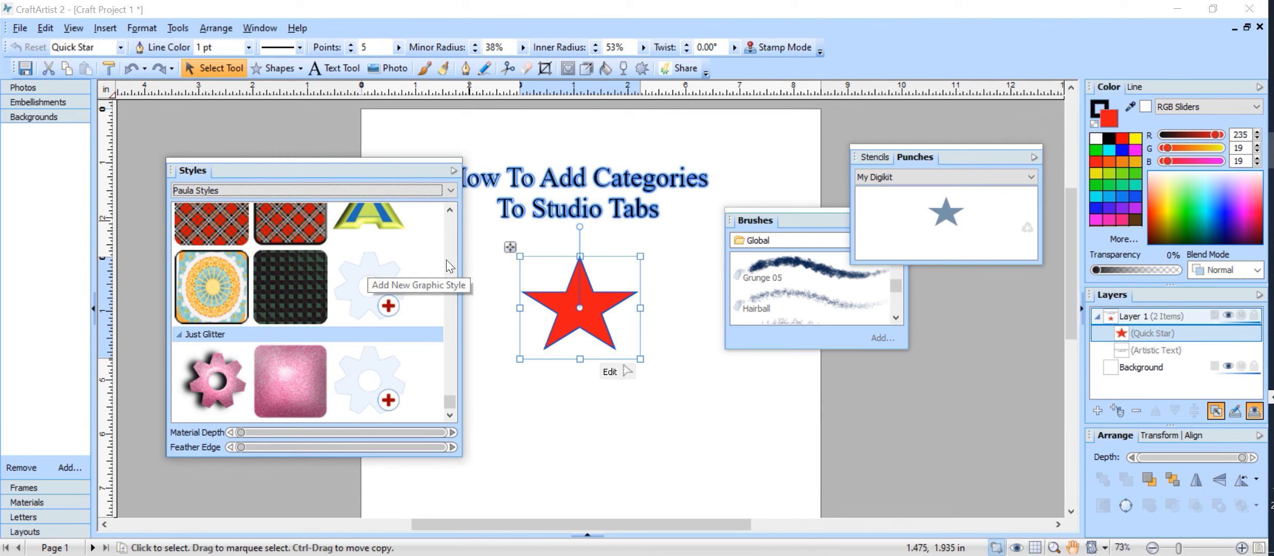
click(286, 235)
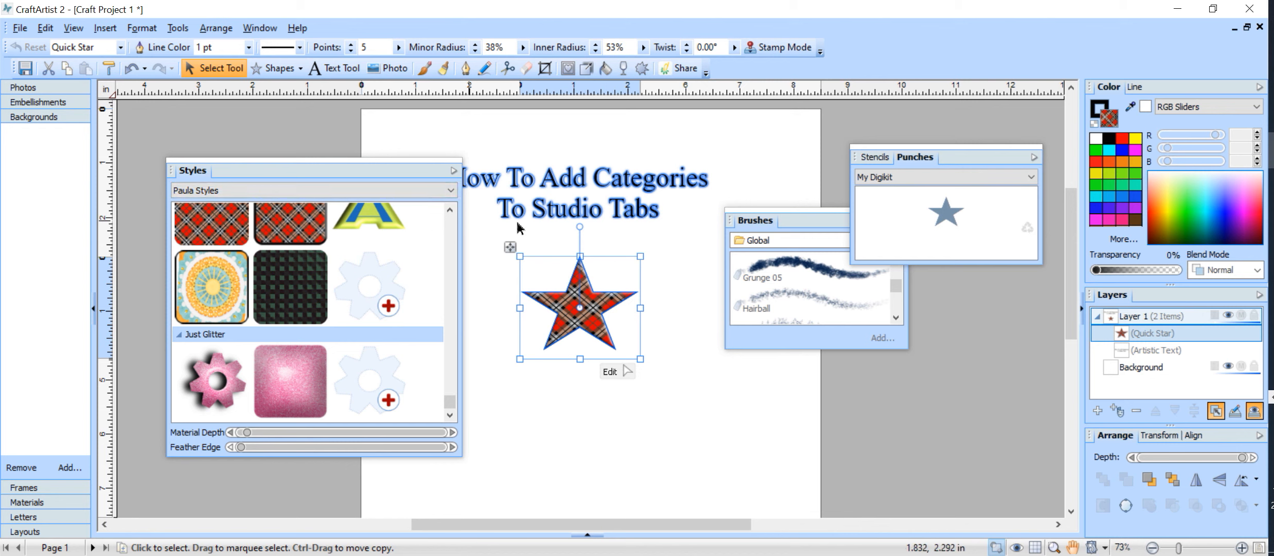
Open the Styles tab options menu
click(457, 170)
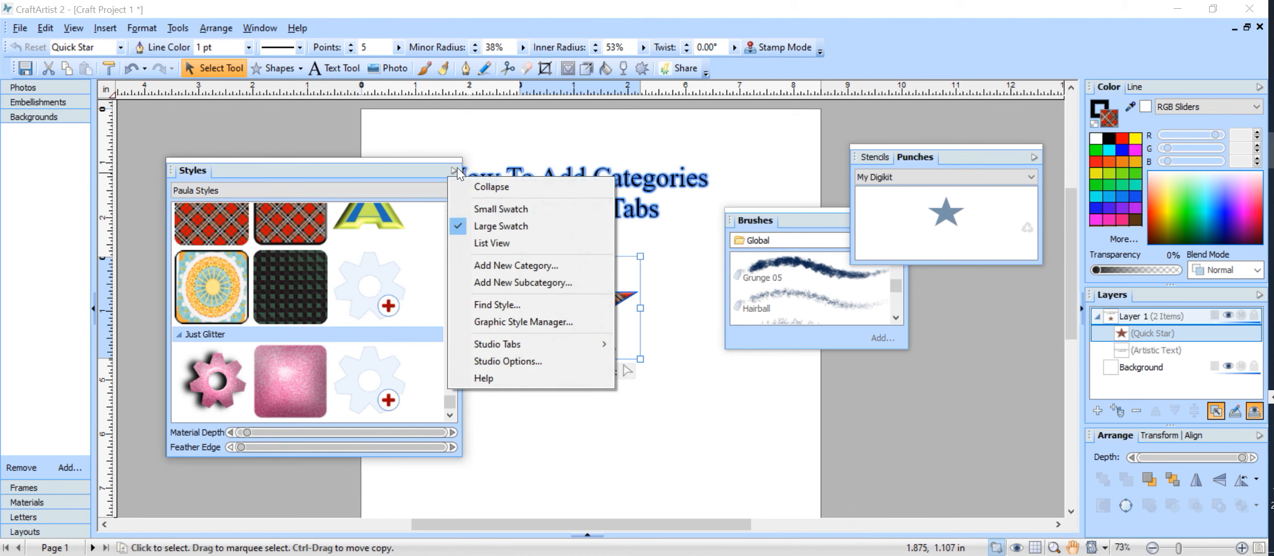
Use Find Style to search the styles for 'PINK'
click(512, 305)
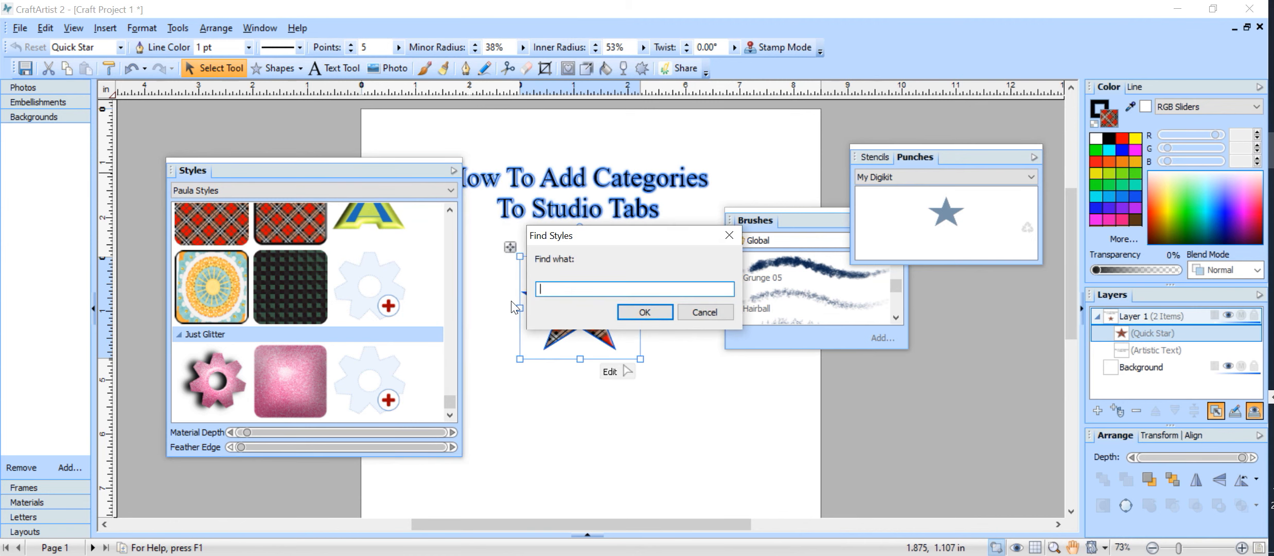
text(PINK)
click(644, 309)
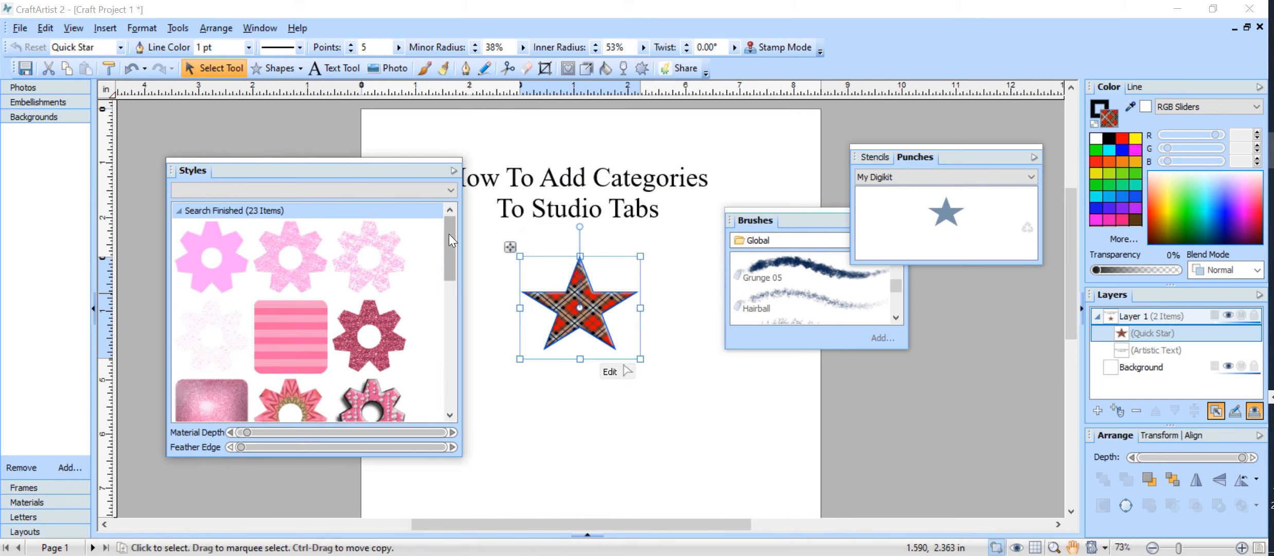
Give the star the pink striped style, deselect it, and dock Styles beside Stencils and Punches
mouse_move(444, 238)
mouse_down()
mouse_move(450, 371)
mouse_move(444, 236)
mouse_up()
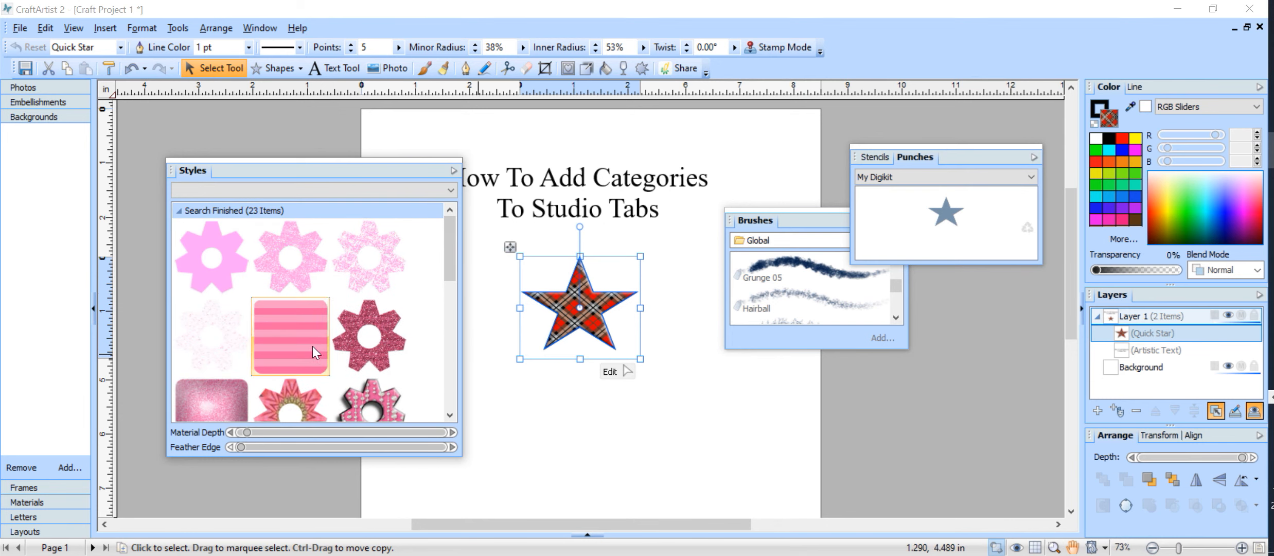
click(322, 364)
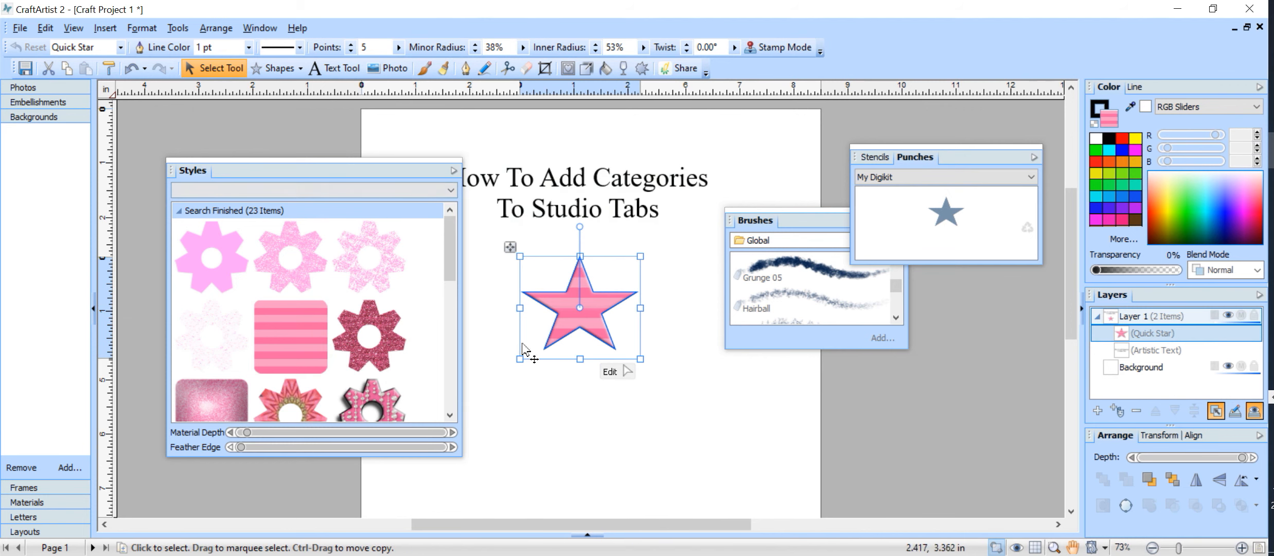
click(547, 390)
mouse_move(316, 163)
mouse_down()
mouse_move(438, 197)
mouse_move(798, 189)
mouse_move(964, 163)
mouse_up()
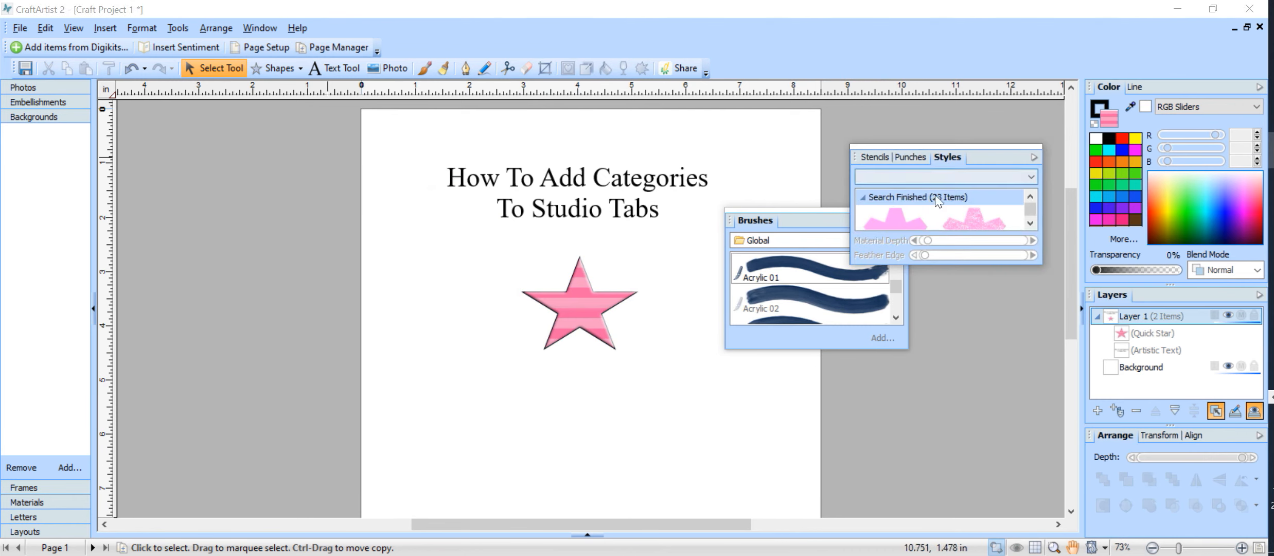
Move the Brushes panel left of the star and open its list of brush categories
mouse_move(814, 222)
mouse_down()
mouse_move(765, 264)
mouse_move(311, 239)
mouse_move(325, 211)
mouse_up()
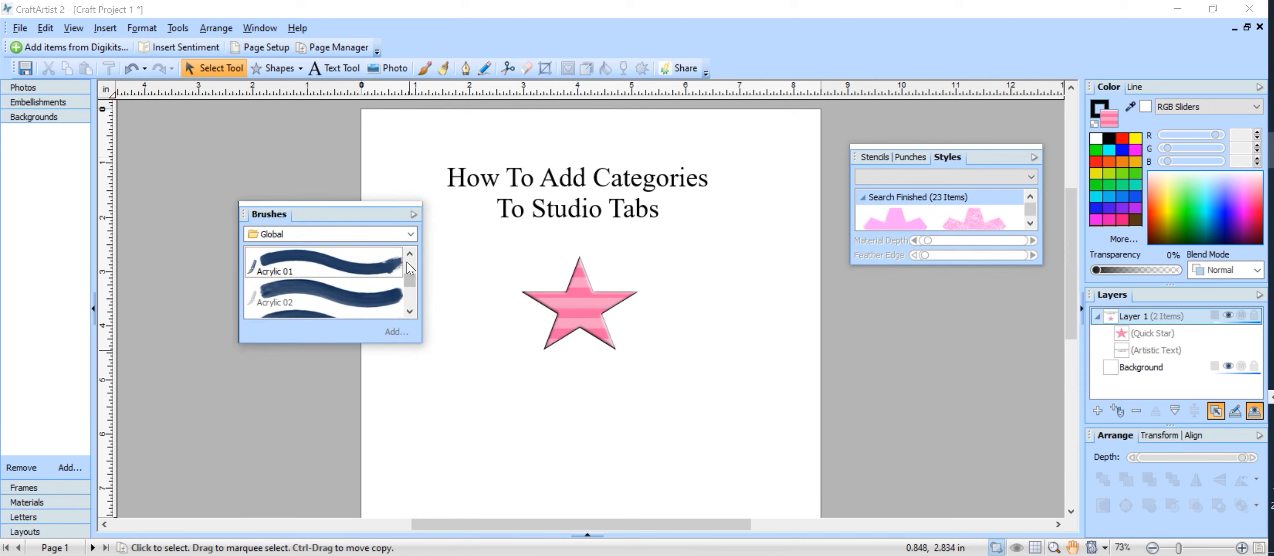
click(417, 213)
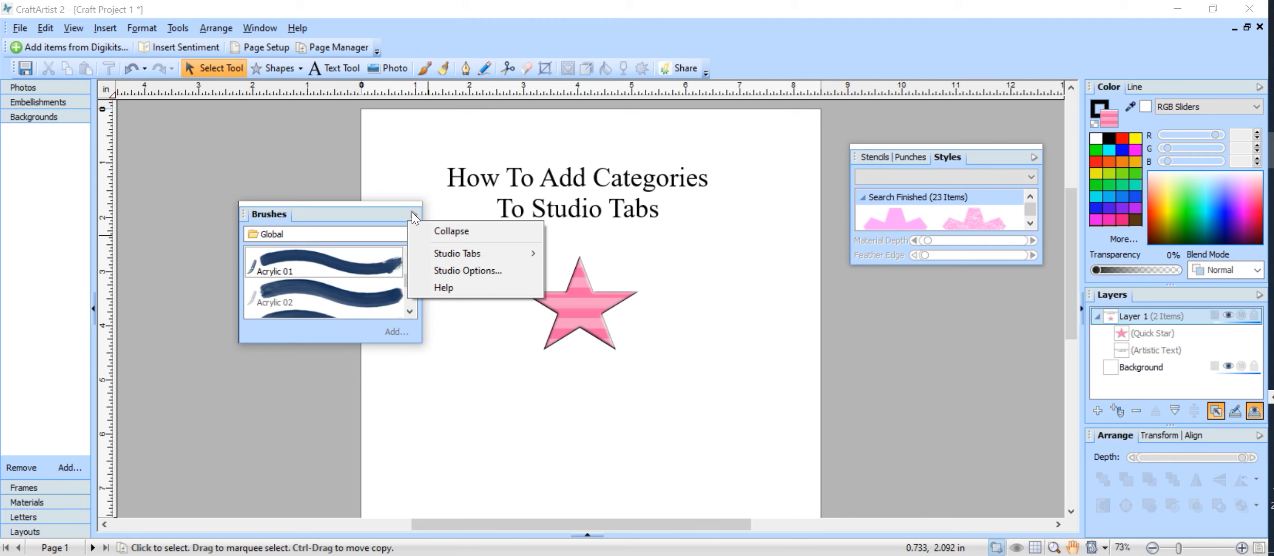
mouse_move(463, 256)
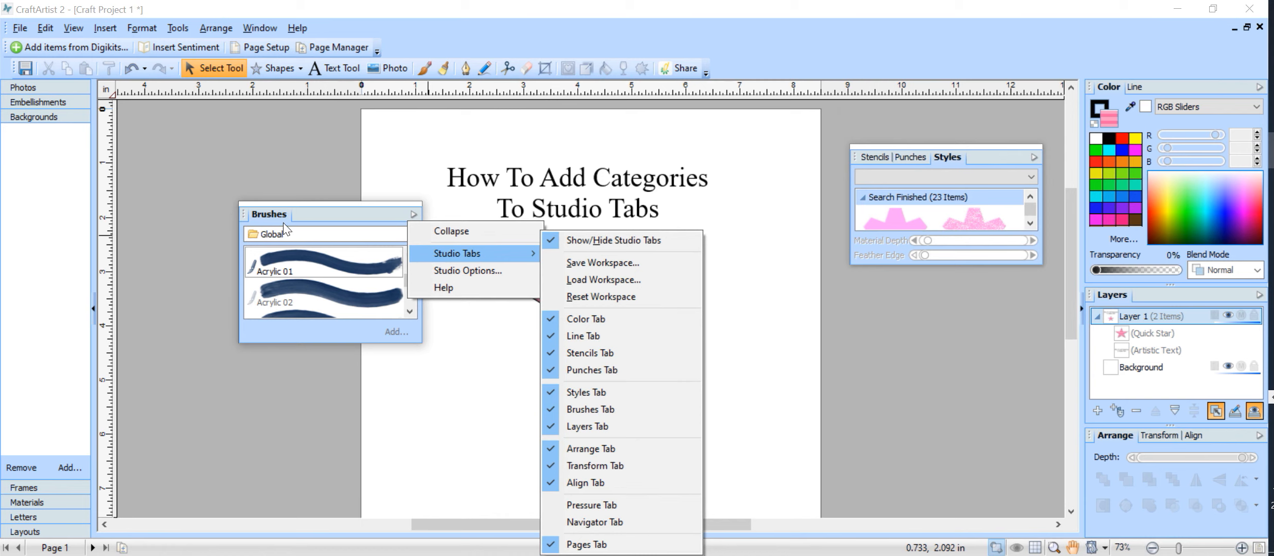
click(257, 236)
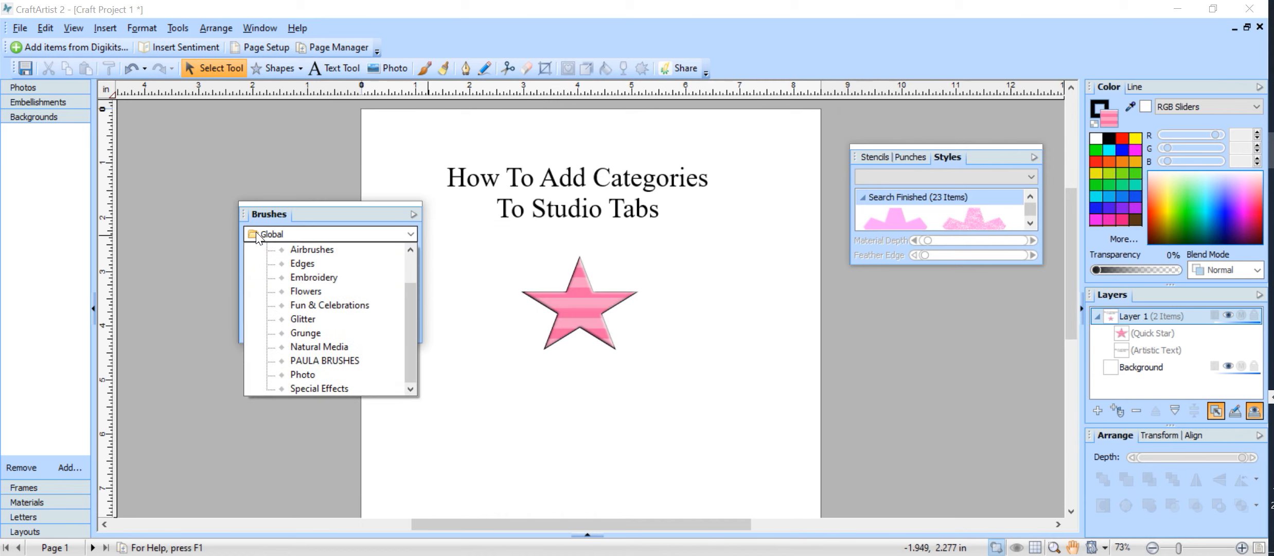
Dismiss the brush category menu, then switch the Brushes tab to the empty My Digikit category
right_click(257, 230)
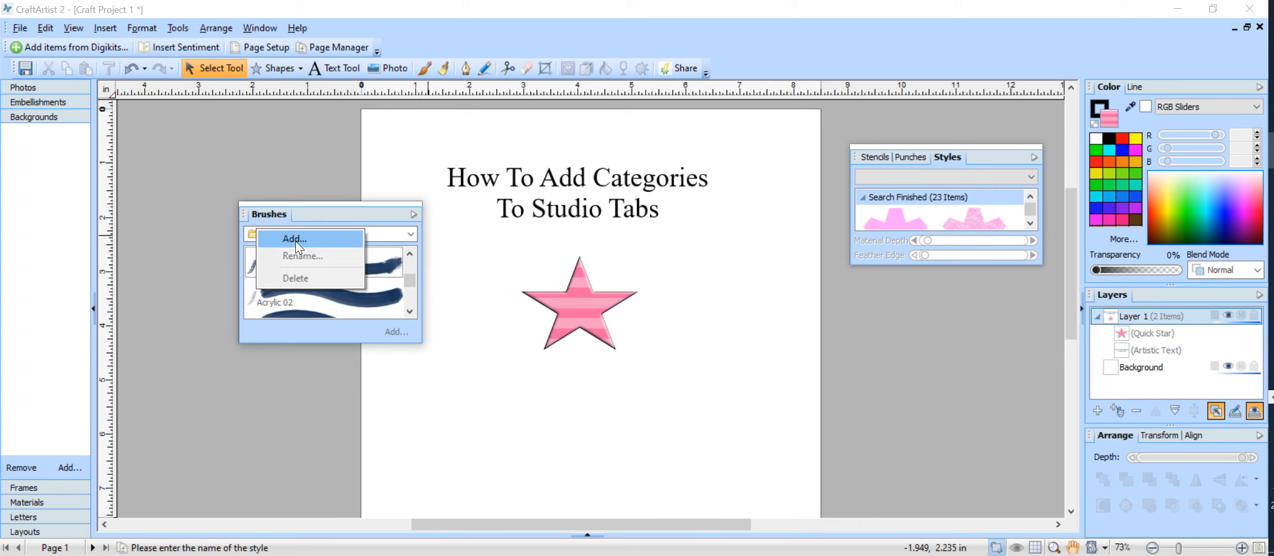
click(442, 251)
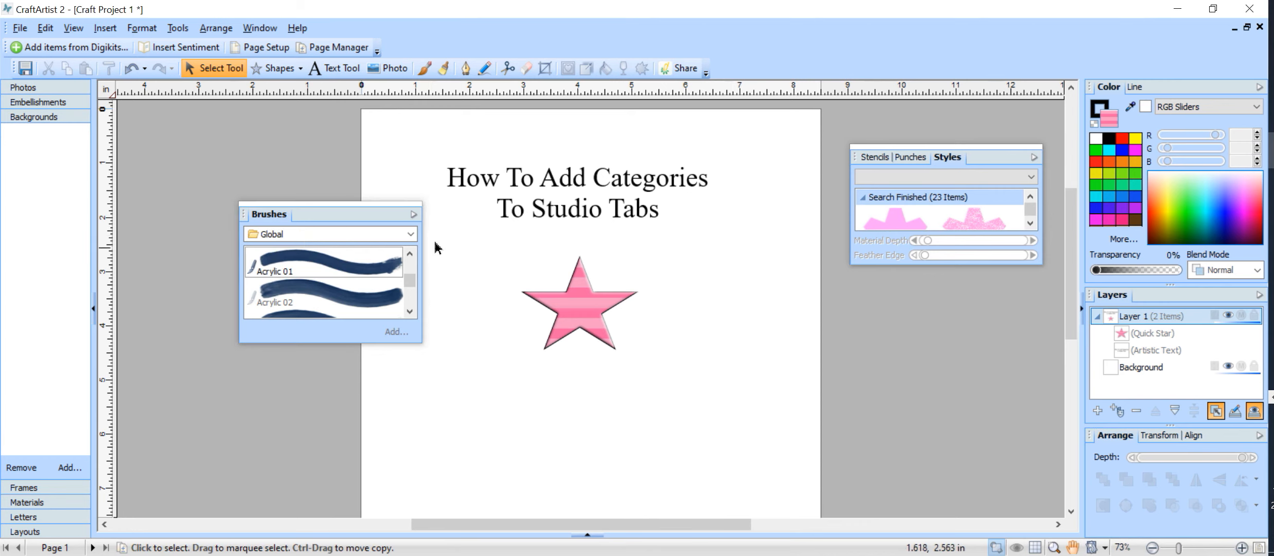
click(411, 235)
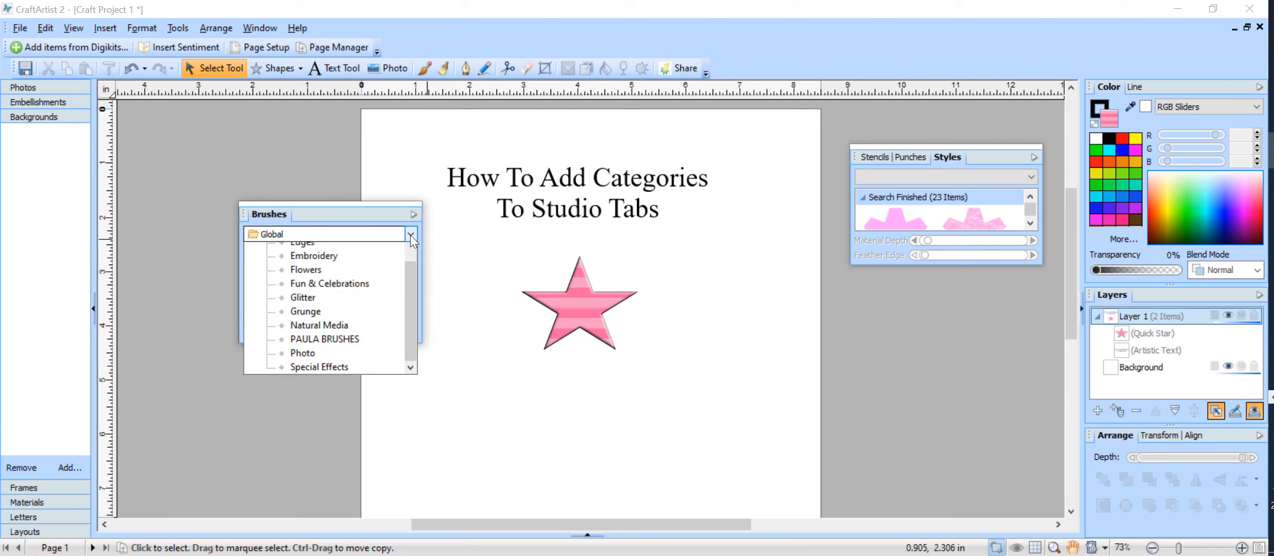
drag(407, 298, 405, 265)
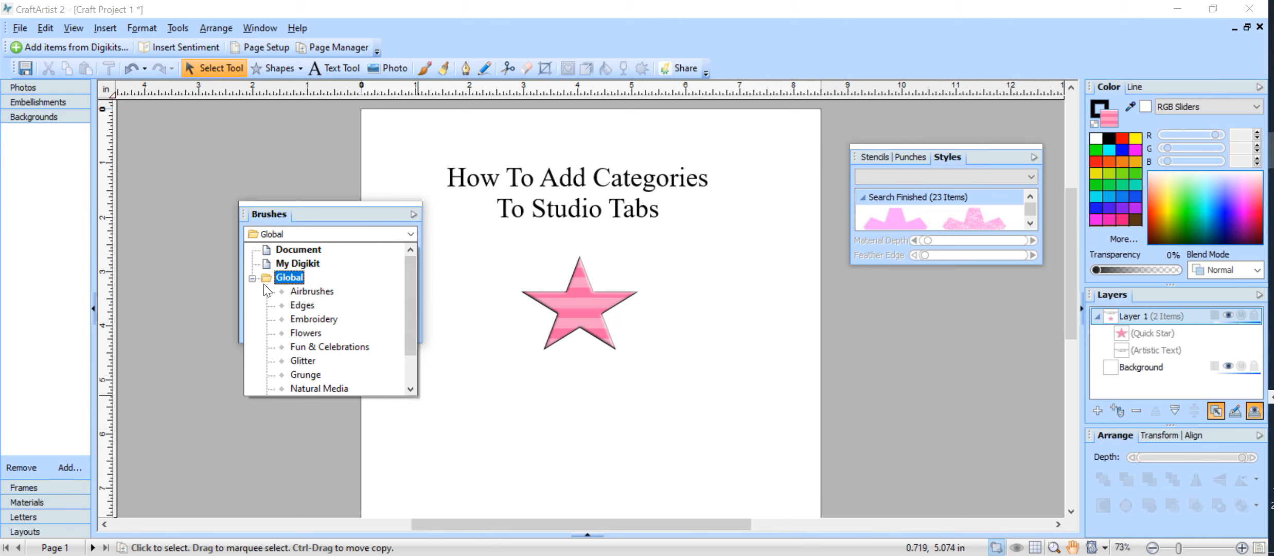
click(312, 261)
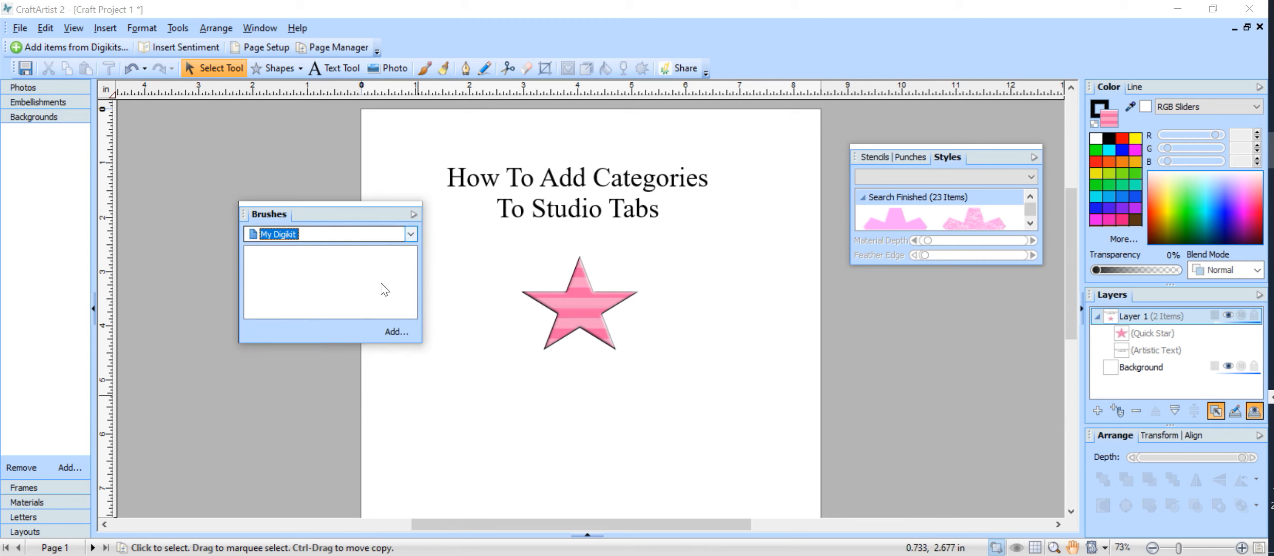
Add three Digikit Browser brushes to My Digikit, including Carpet and Doll House_Brush_02
click(392, 331)
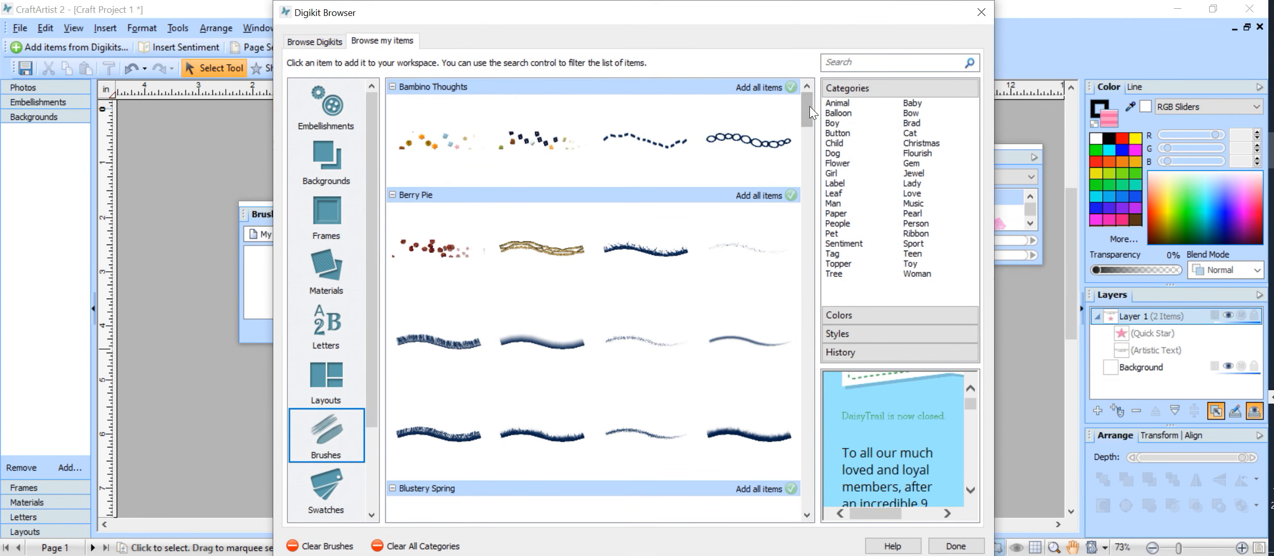
drag(806, 117, 800, 200)
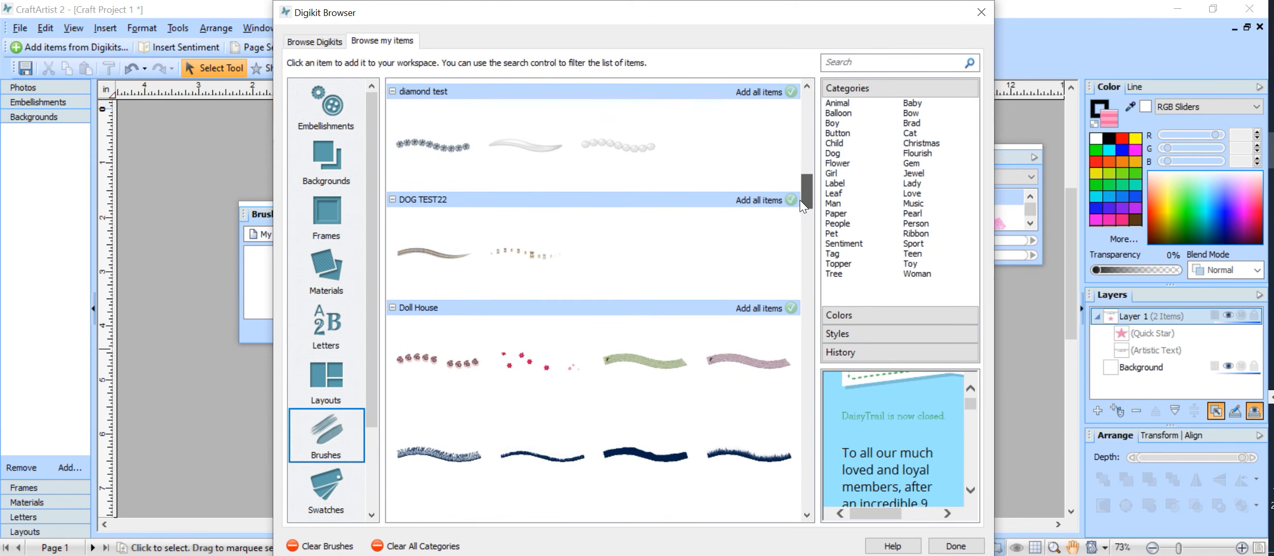
click(644, 170)
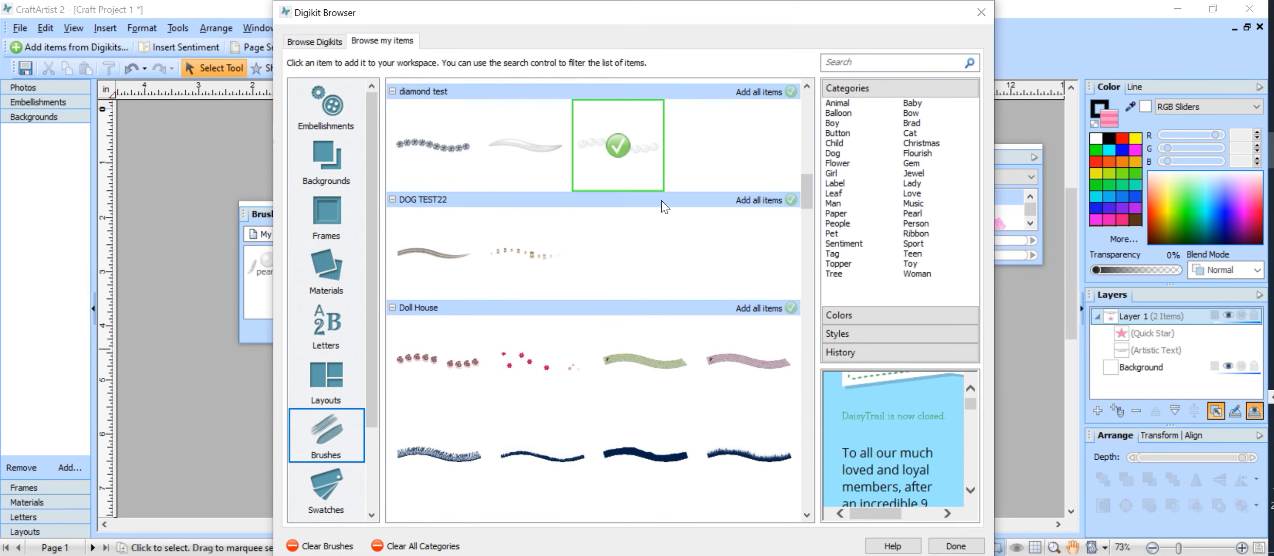
click(672, 383)
click(453, 465)
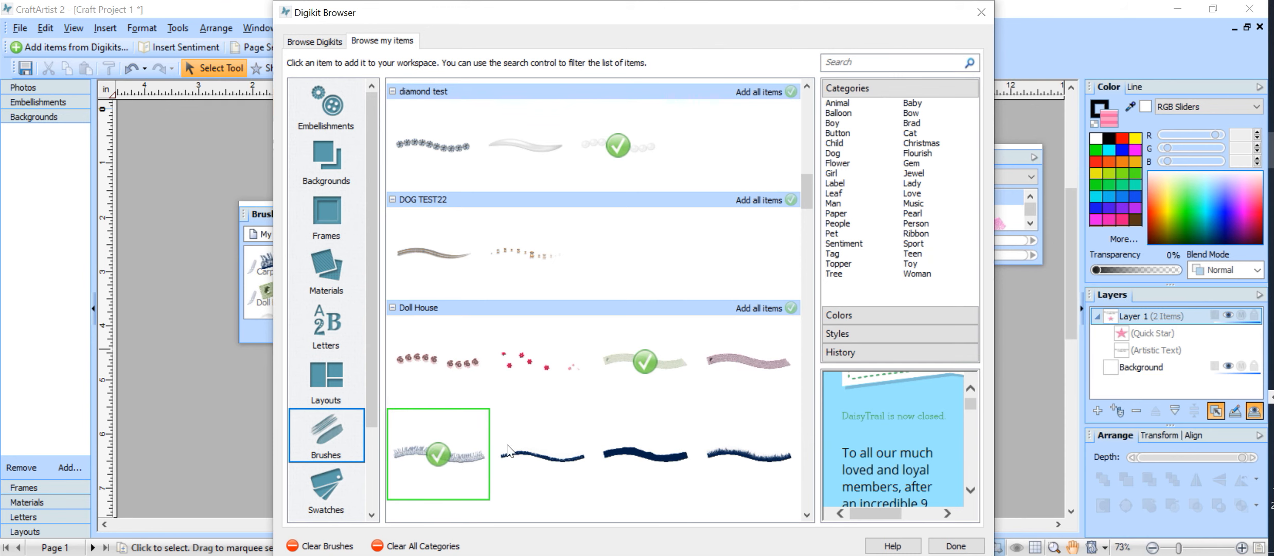
click(981, 16)
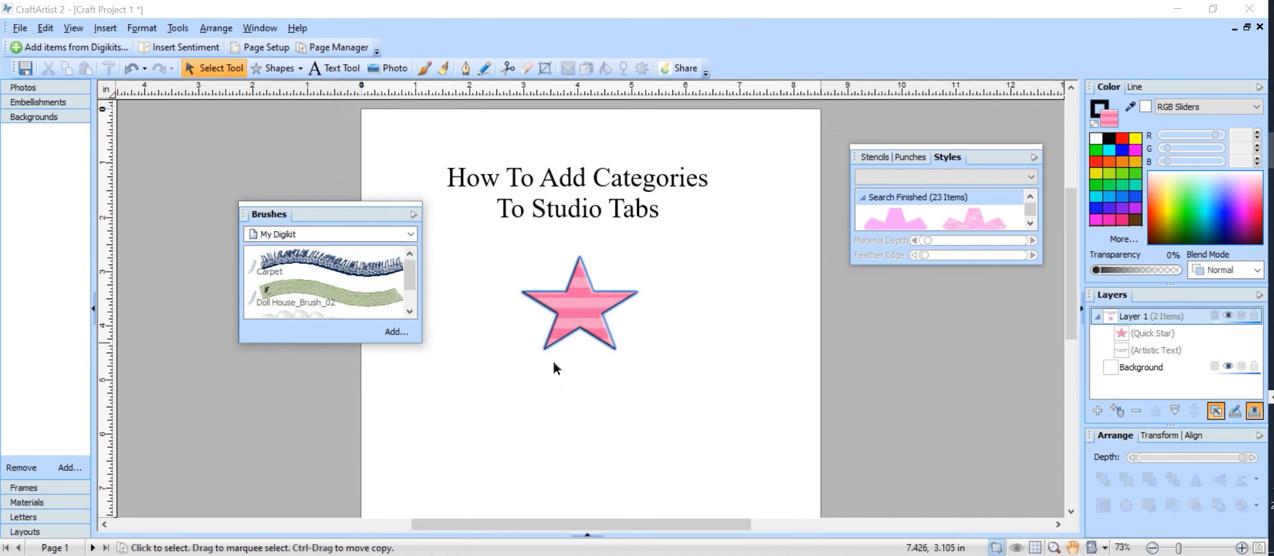
scroll(412, 280, down, 2)
Switch the Brushes tab to the Global category, listing Spray Can 02 and Trees
scroll(407, 316, up, 1)
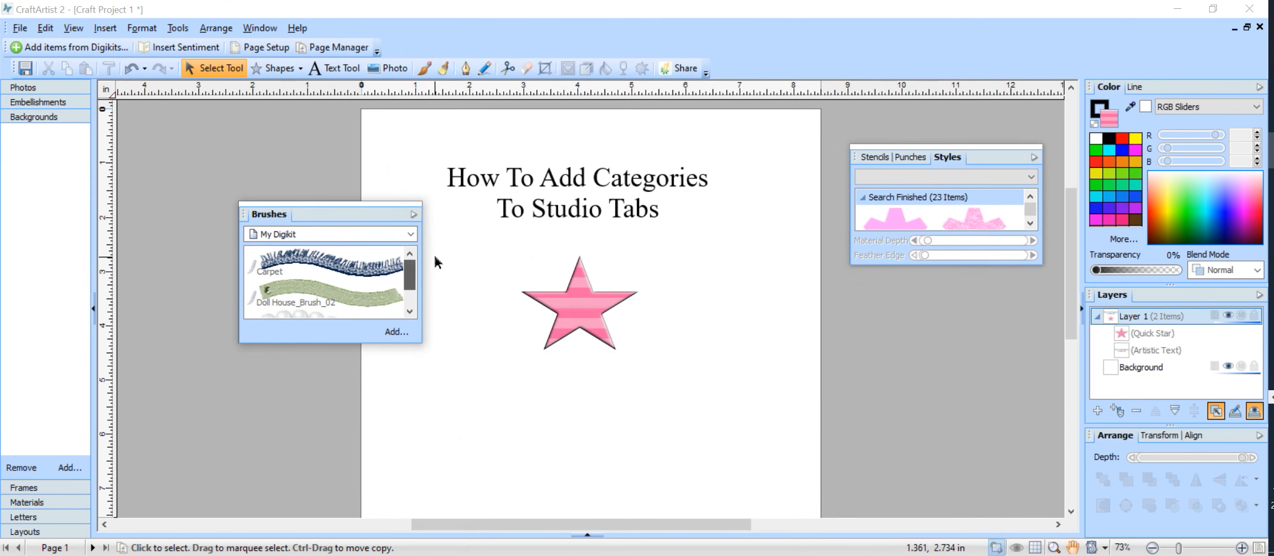
click(411, 233)
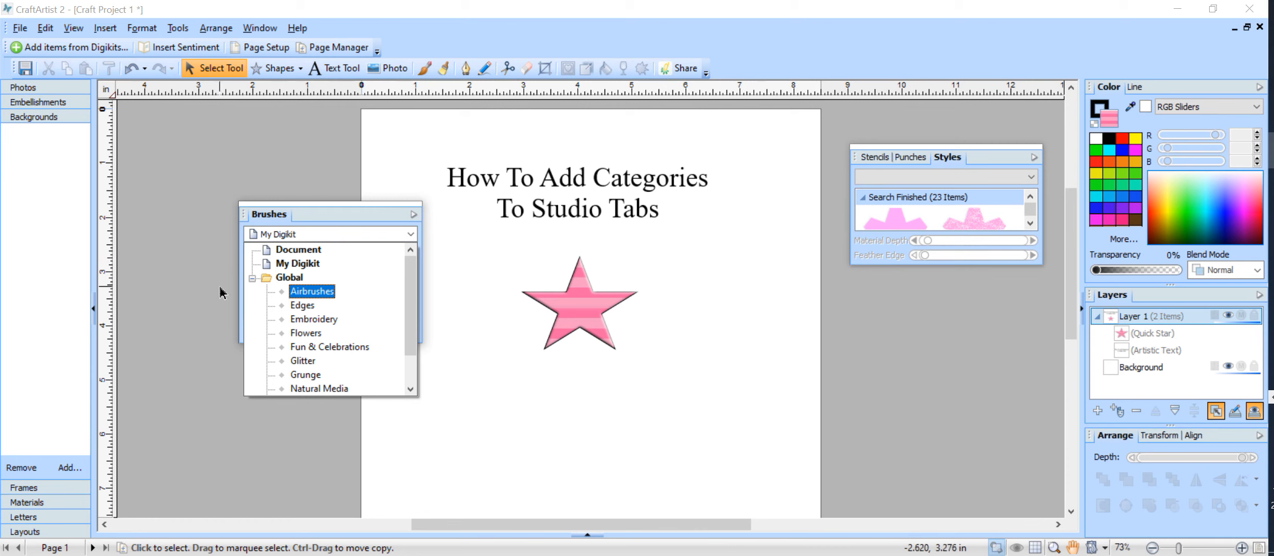
click(267, 277)
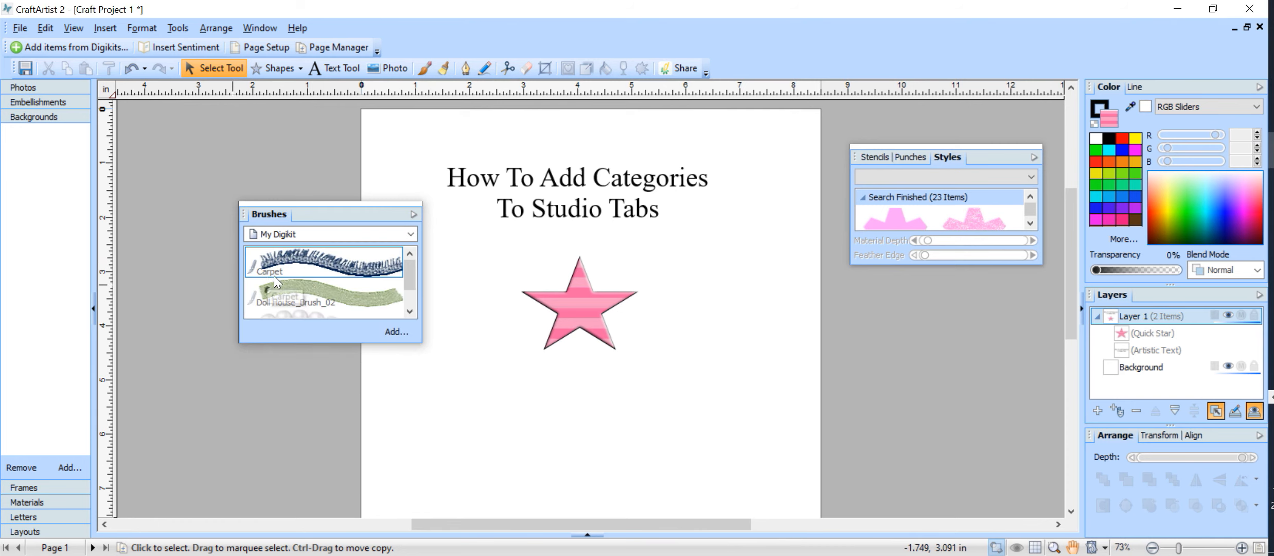
click(411, 233)
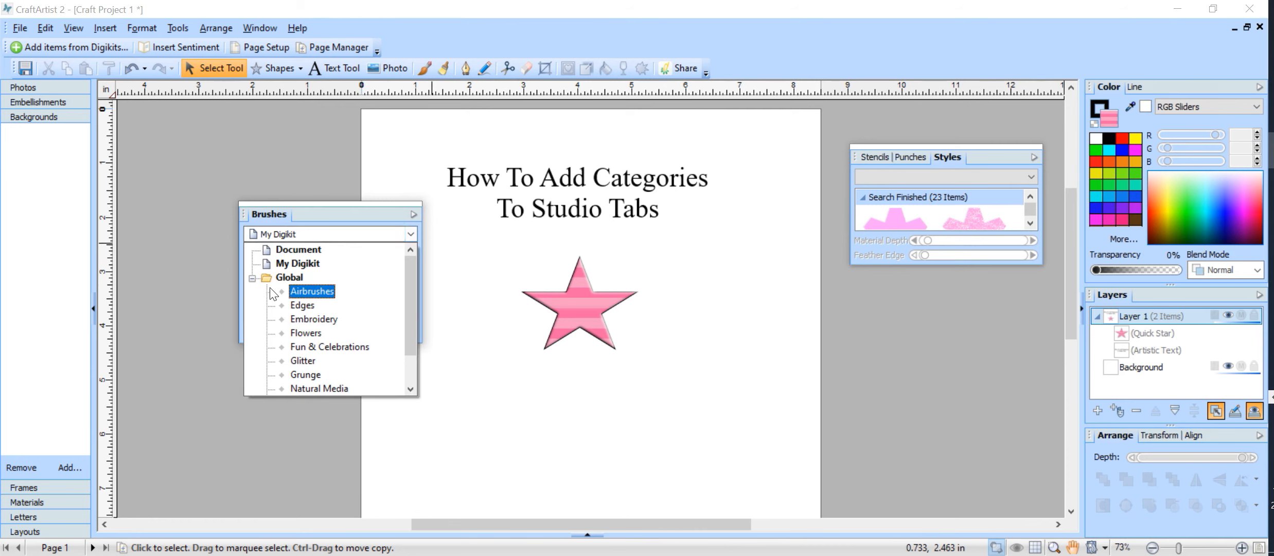
click(291, 277)
Add a new brush category named 'TUTORIAL 2' via the Brush Category dialog
drag(339, 253, 257, 234)
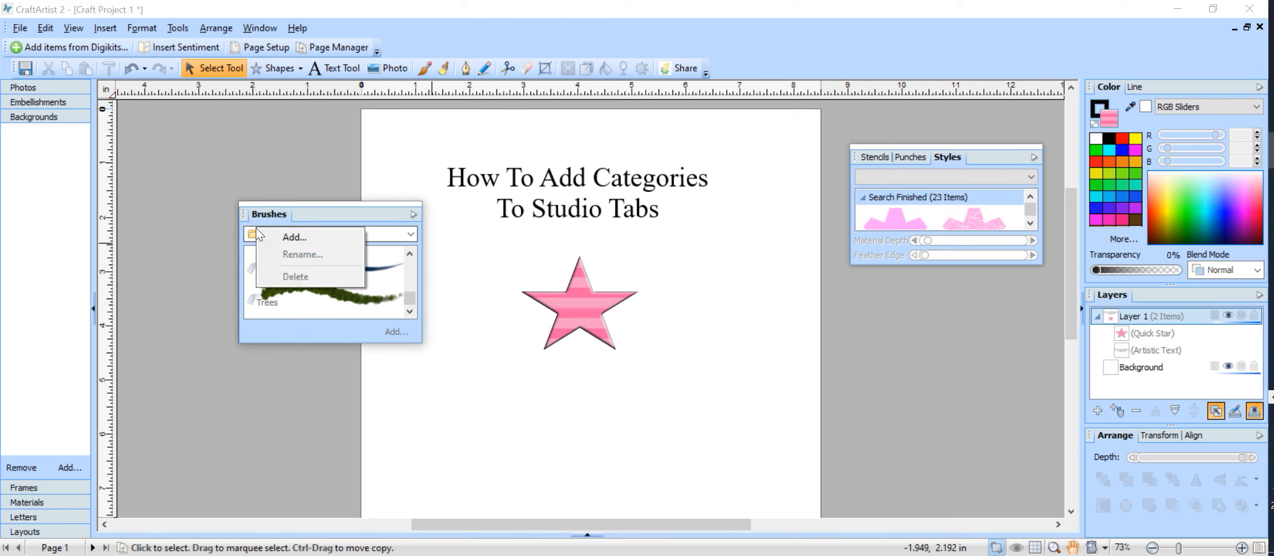
click(279, 240)
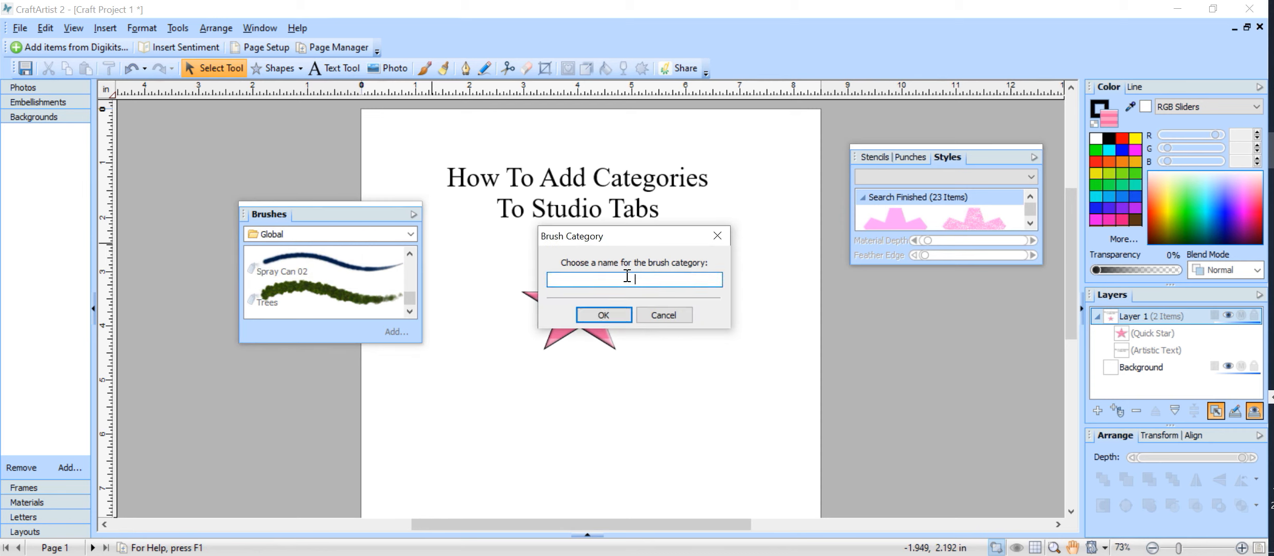
text(TUTORIAL 2)
click(595, 311)
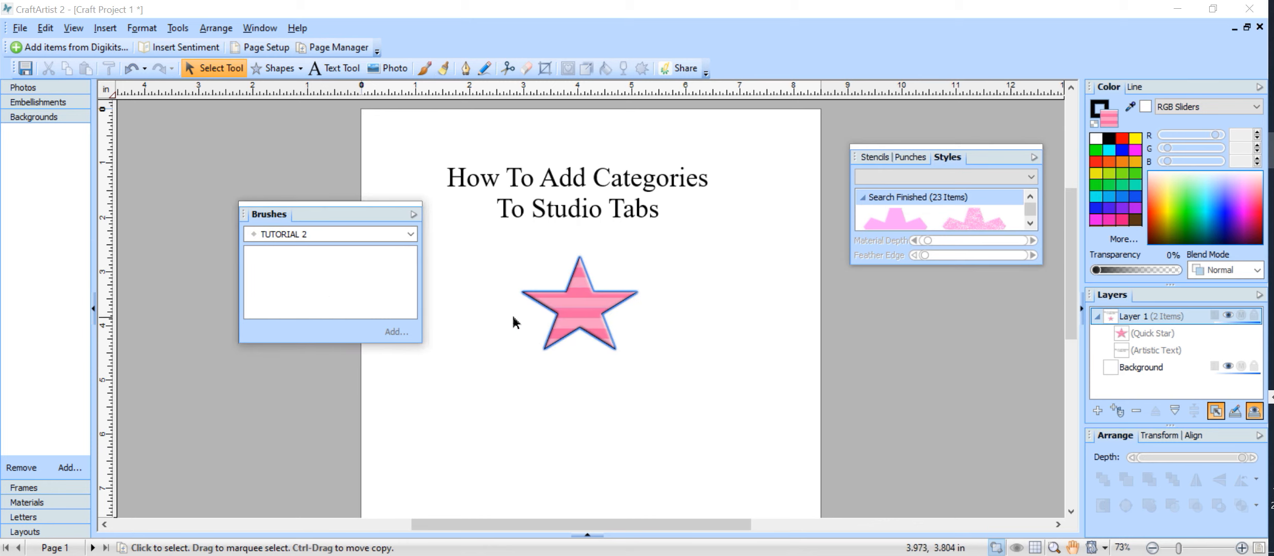
Select the empty TUTORIAL 2 brush category and delete it, returning to Global
click(411, 236)
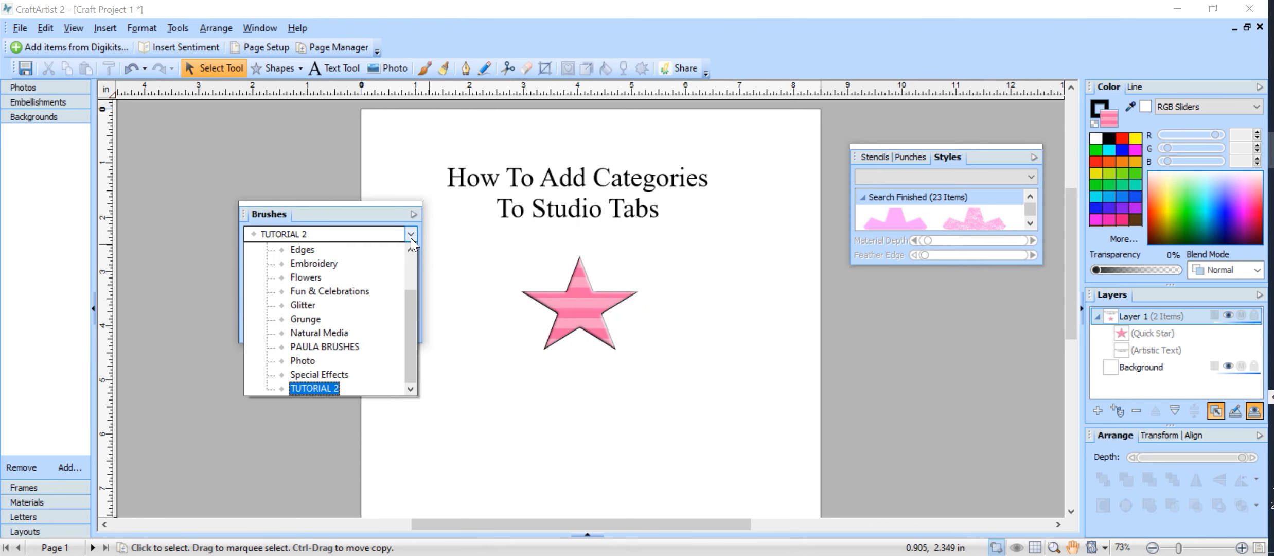
drag(411, 307, 409, 331)
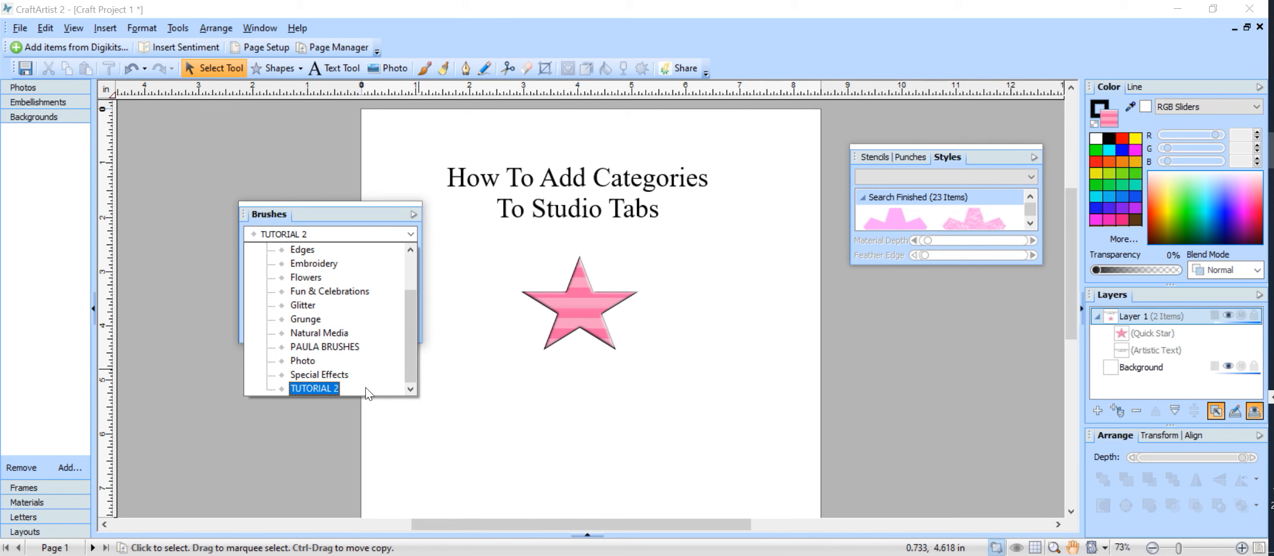
click(332, 390)
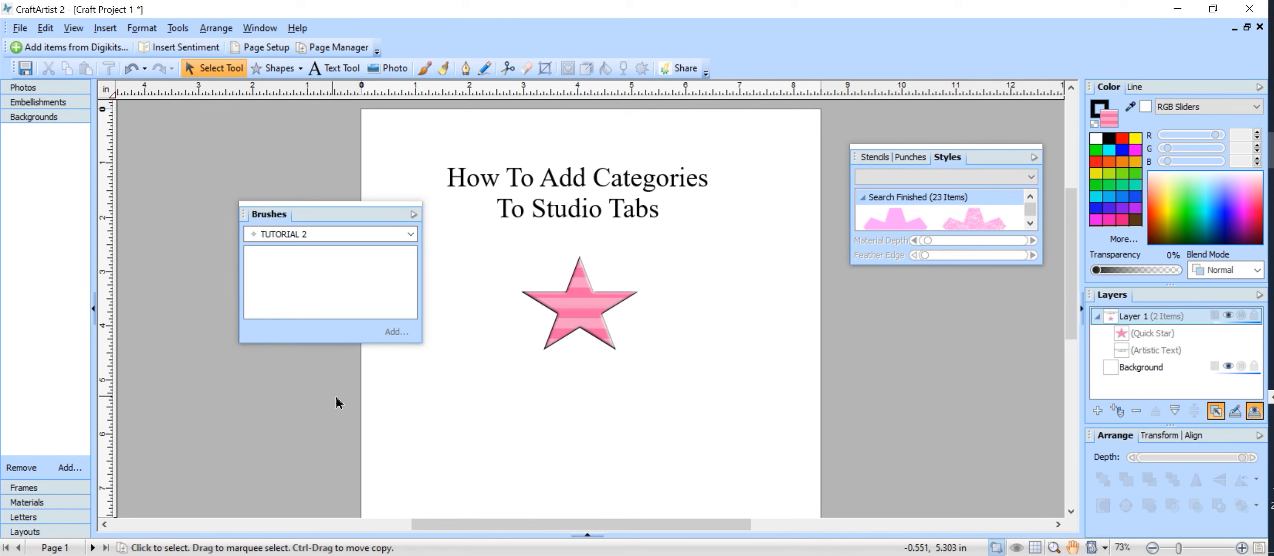
right_click(366, 295)
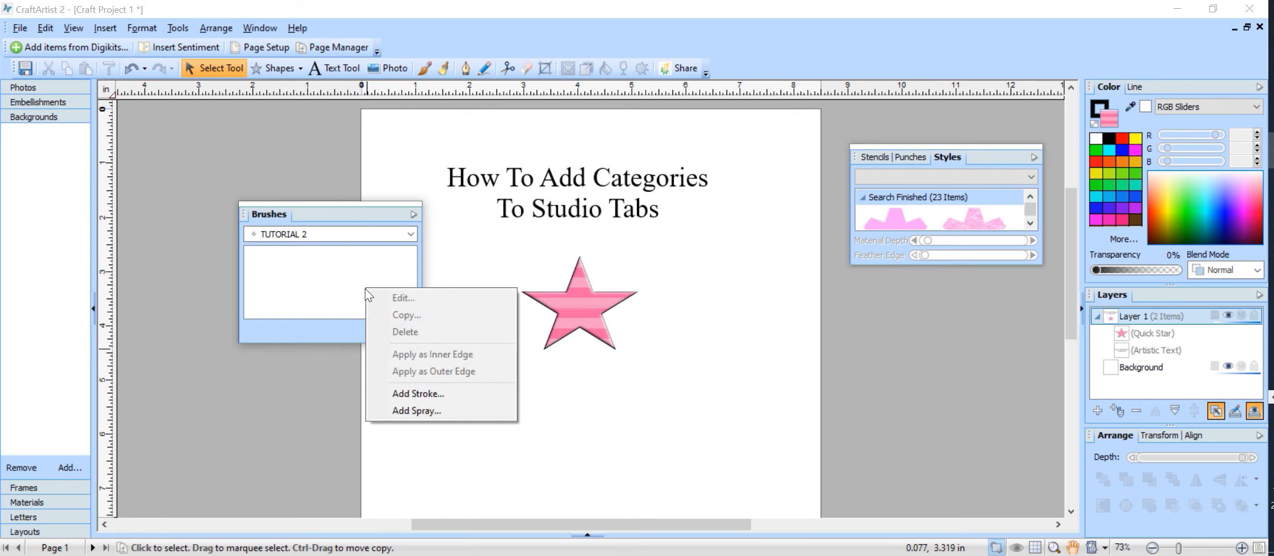
click(397, 233)
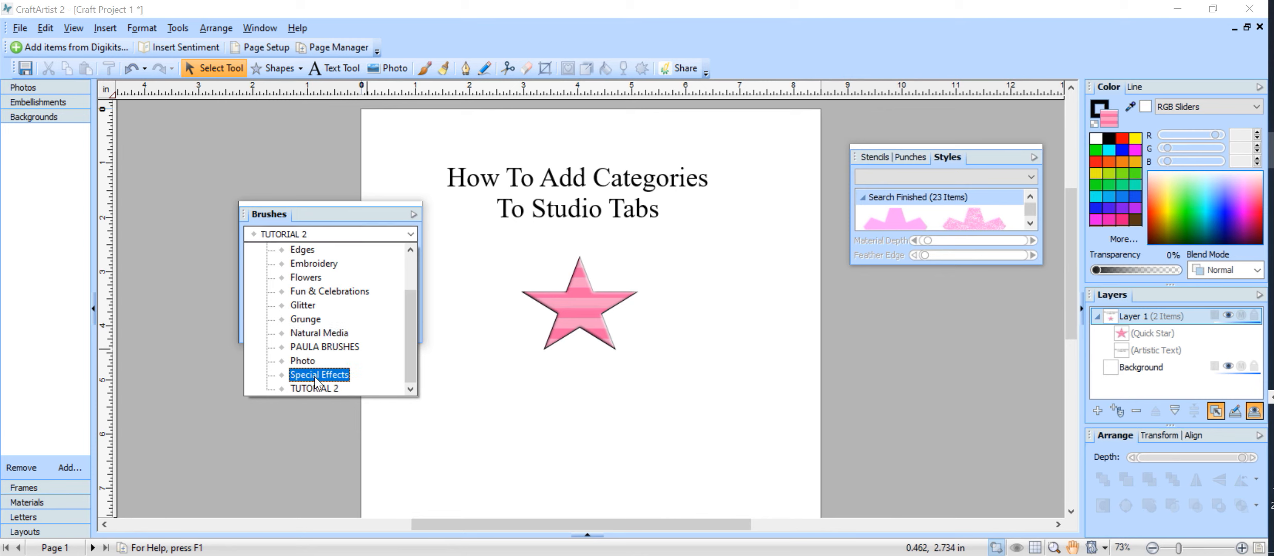
right_click(313, 383)
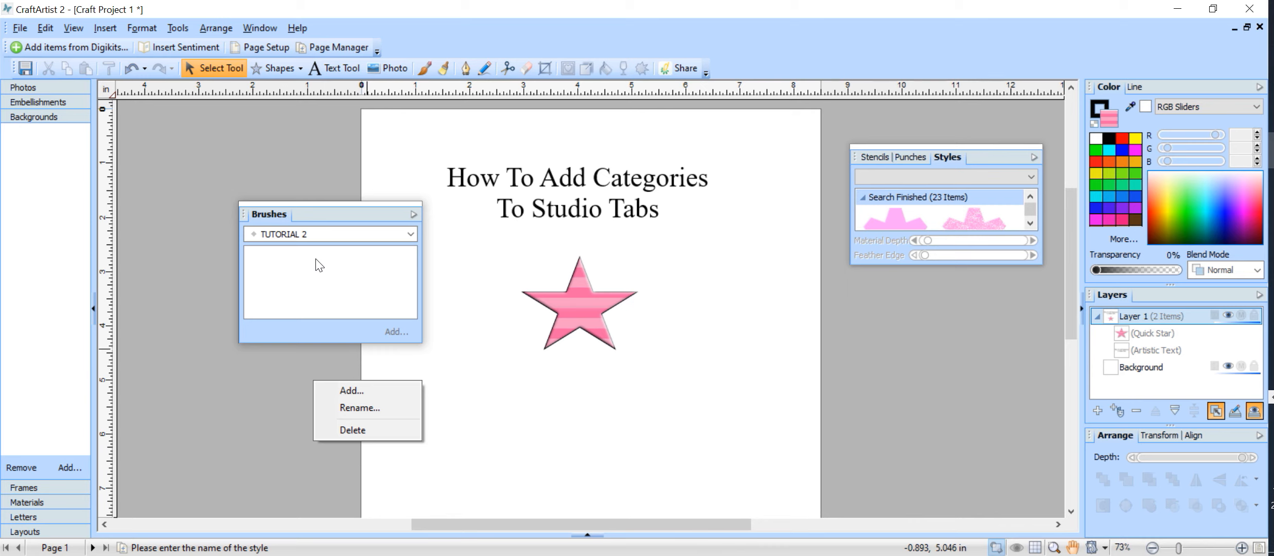
click(349, 429)
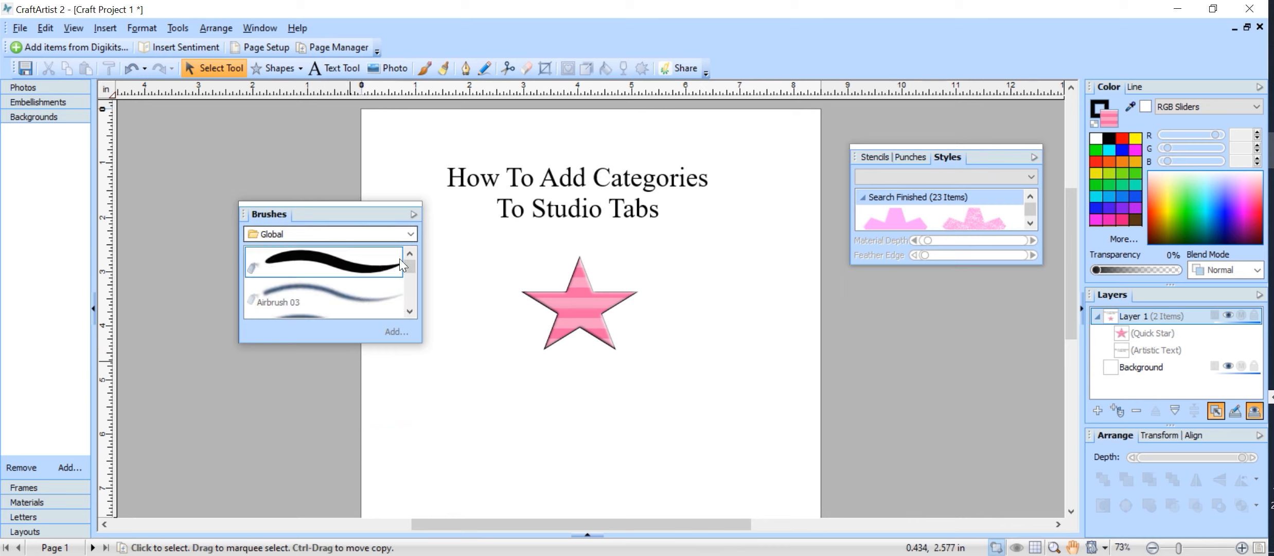
drag(410, 264, 412, 298)
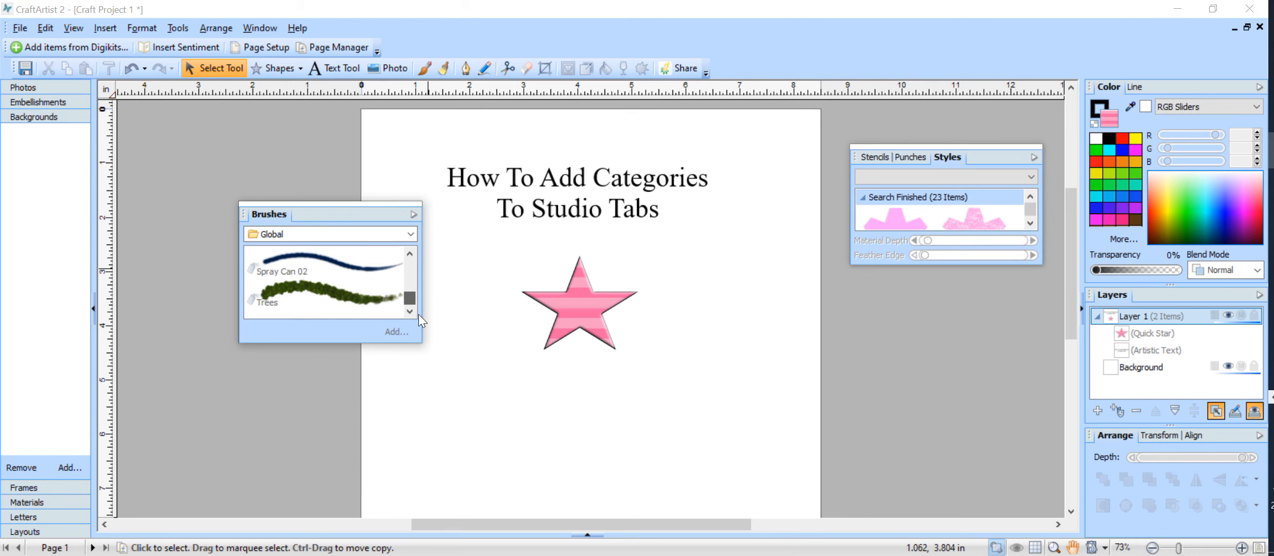
click(410, 234)
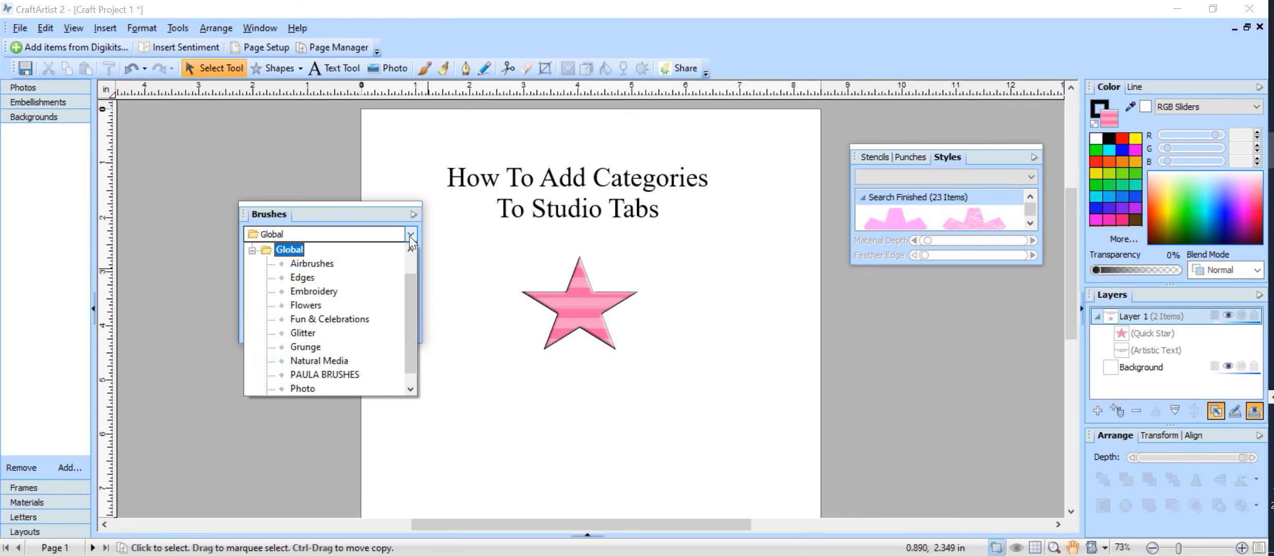
mouse_move(413, 269)
mouse_down()
mouse_move(417, 353)
mouse_move(414, 229)
mouse_up()
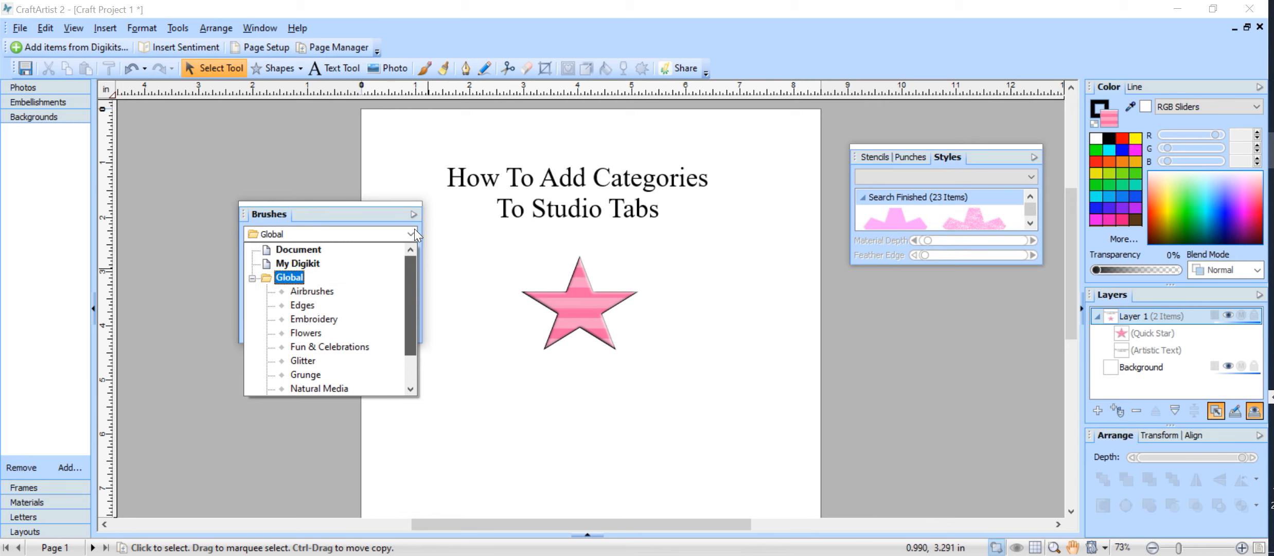
click(392, 210)
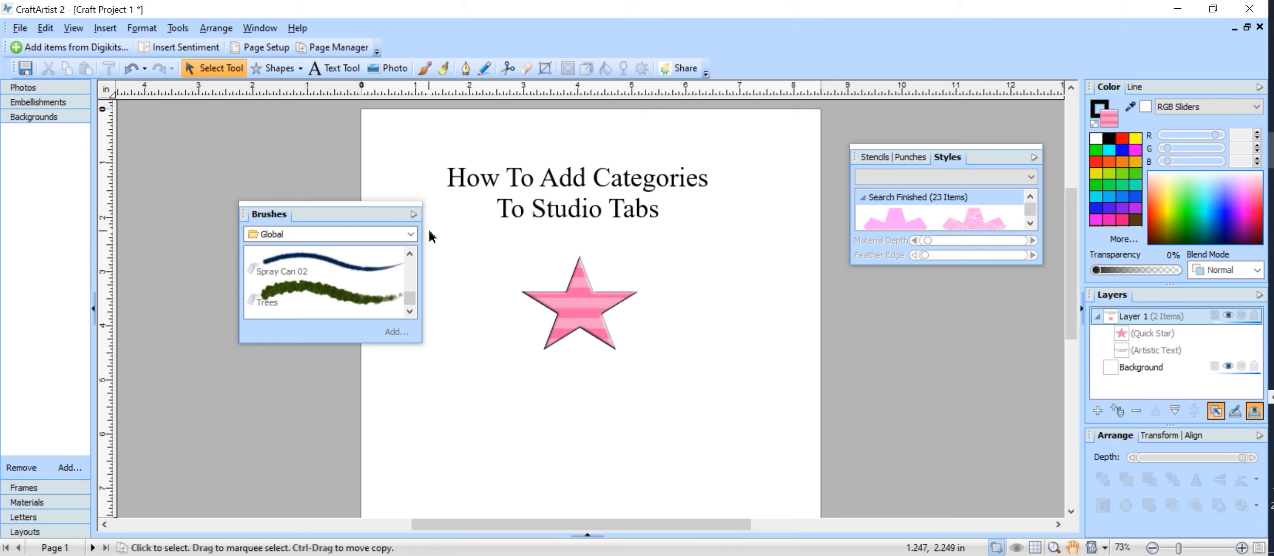
drag(955, 159, 607, 278)
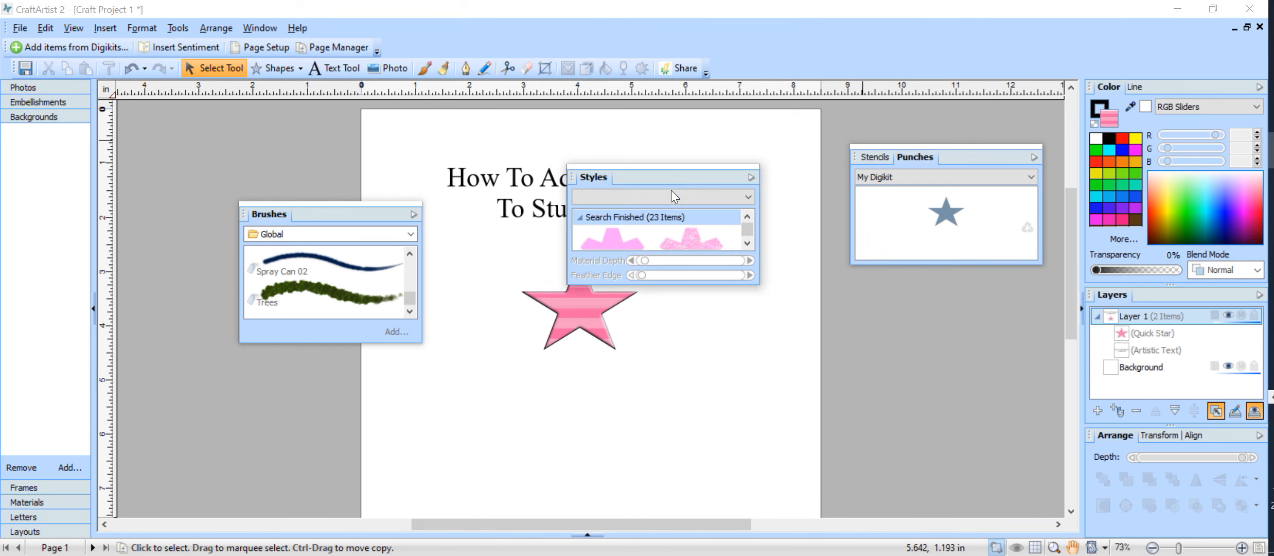
Look through the Styles and Punches panel option menus without changing anything
click(750, 176)
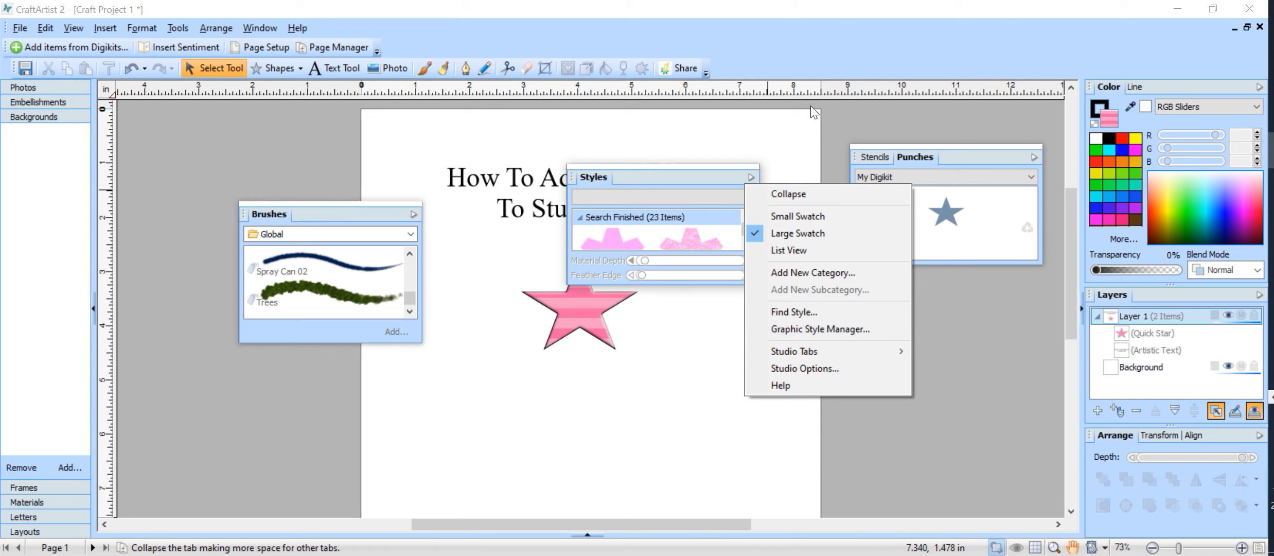
click(871, 116)
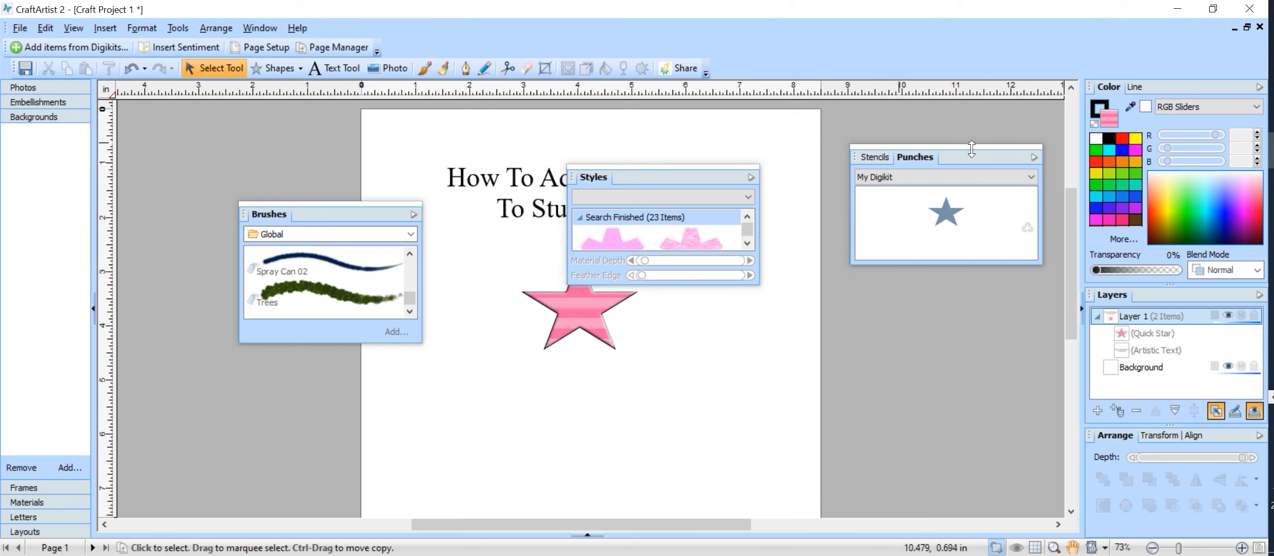
click(1033, 157)
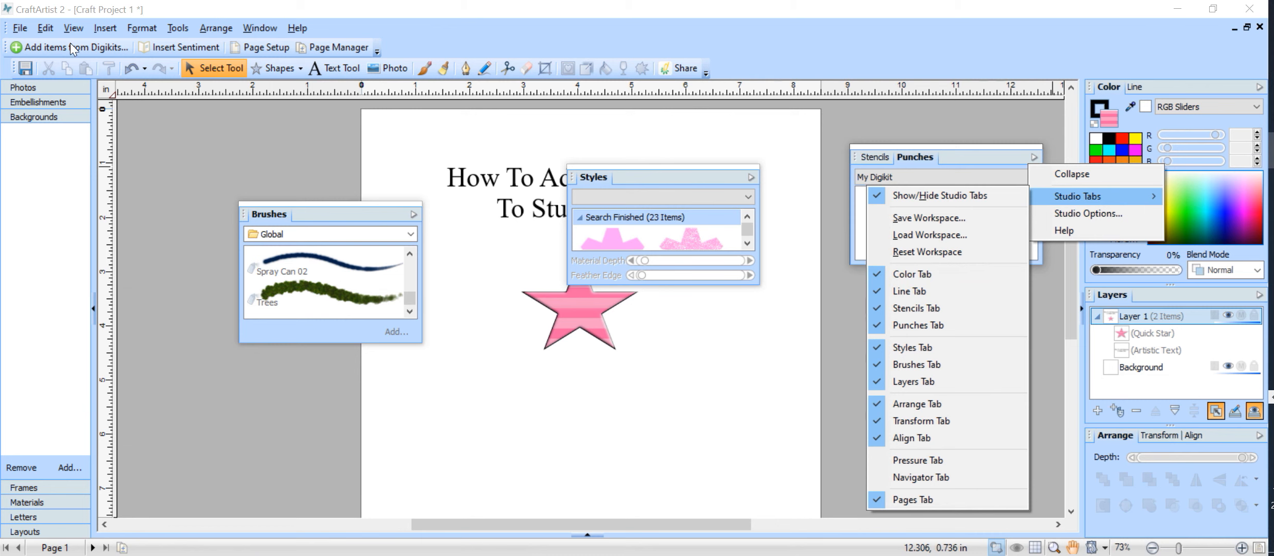
click(74, 28)
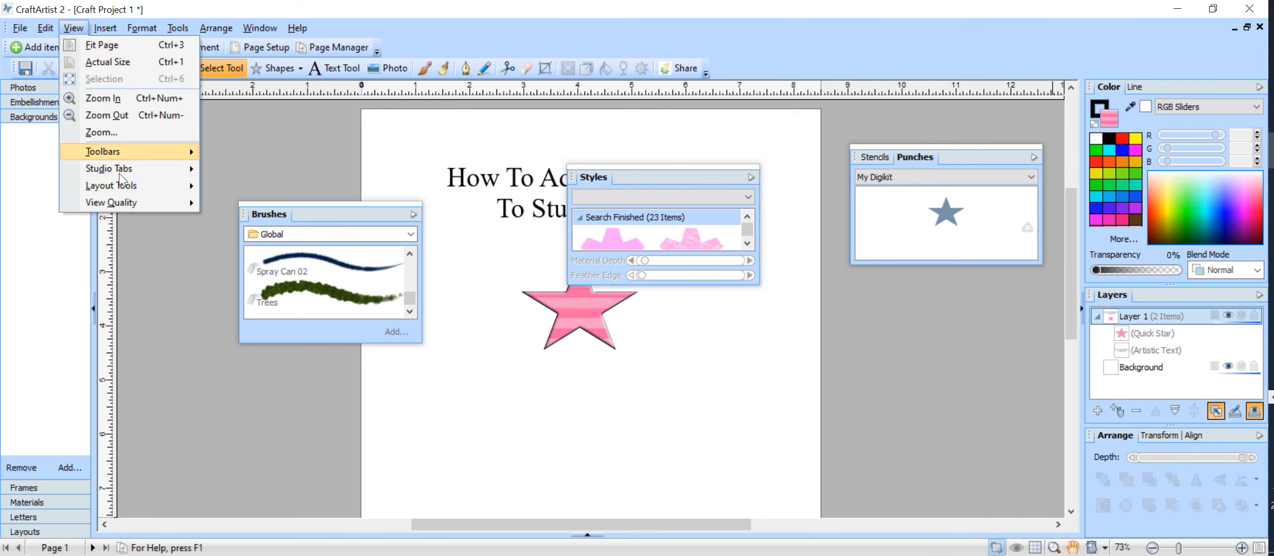
Use View > Studio Tabs > Reset Workspace to re-dock Stencils, Punches, Styles and Brushes
mouse_move(121, 165)
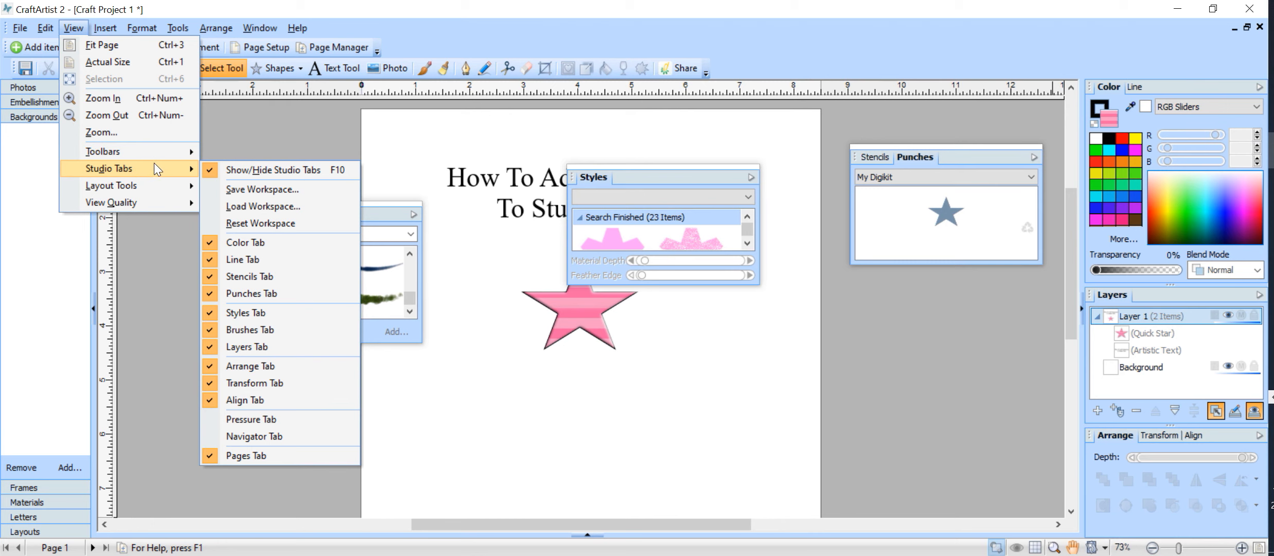
click(271, 219)
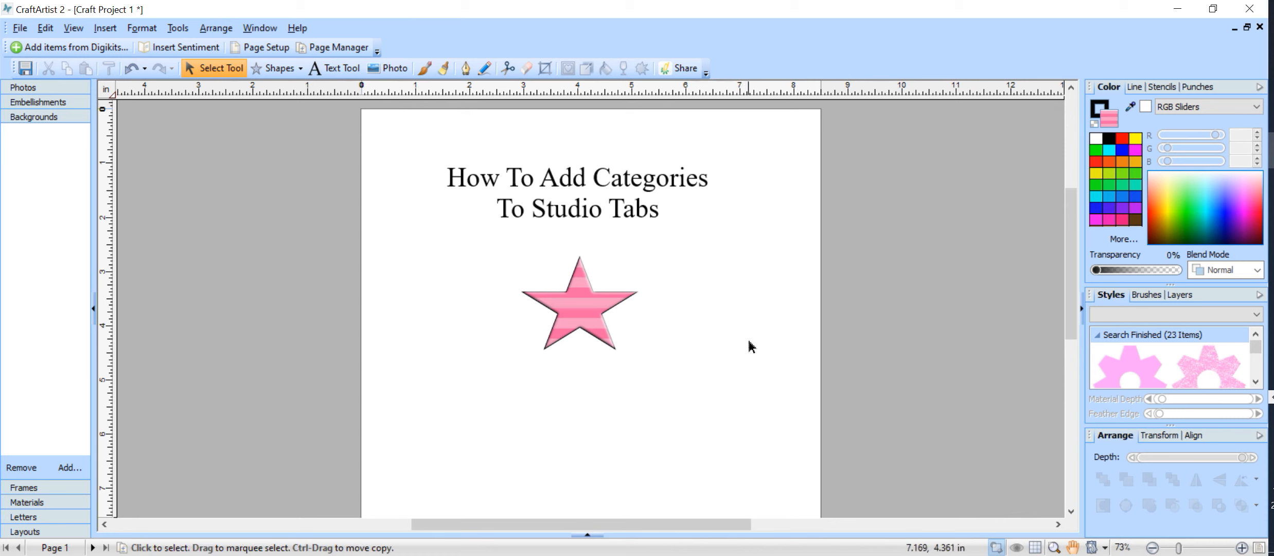
scroll(748, 338, down, 2)
scroll(743, 325, up, 3)
scroll(744, 325, up, 1)
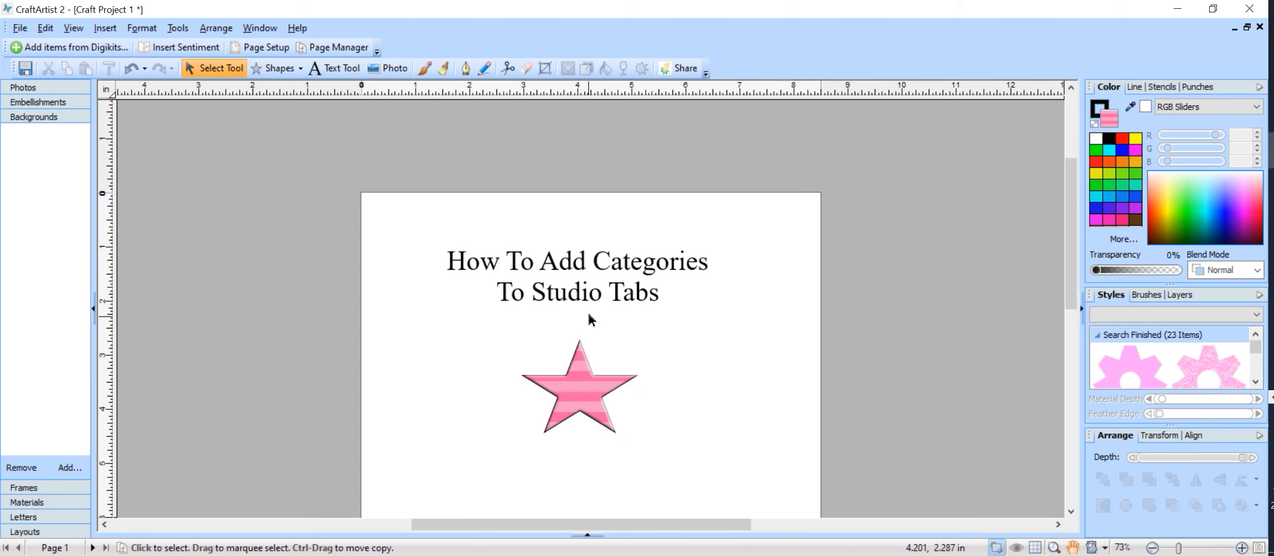